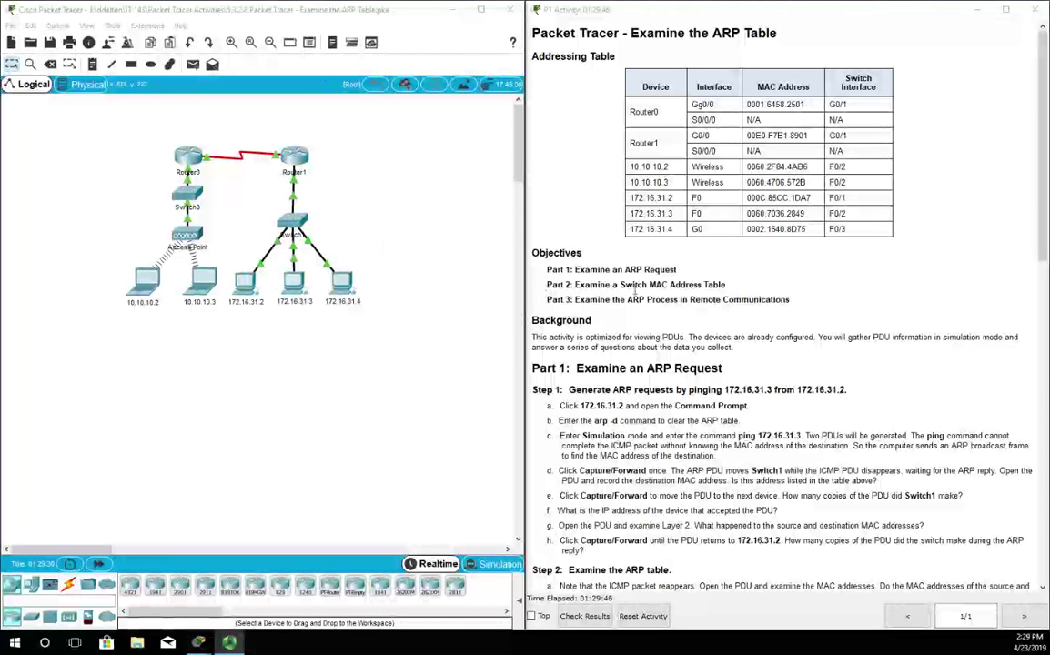
Clear PC 172.16.31.3's ARP table with arp -d and park its window below the topology.
scroll(731, 315, "down", 2)
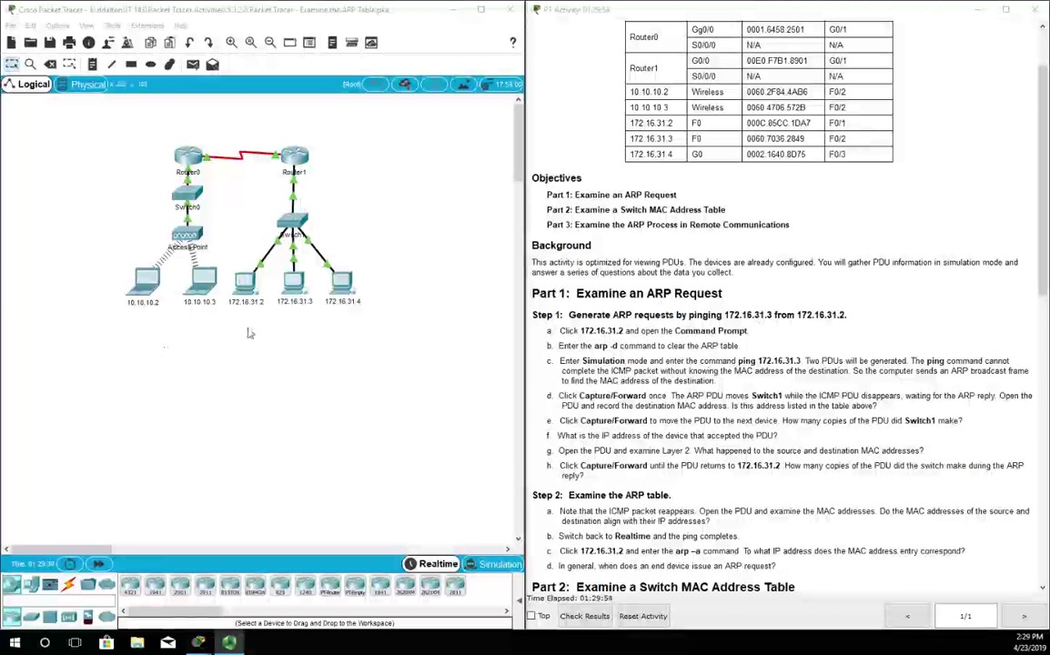
left_click(294, 290)
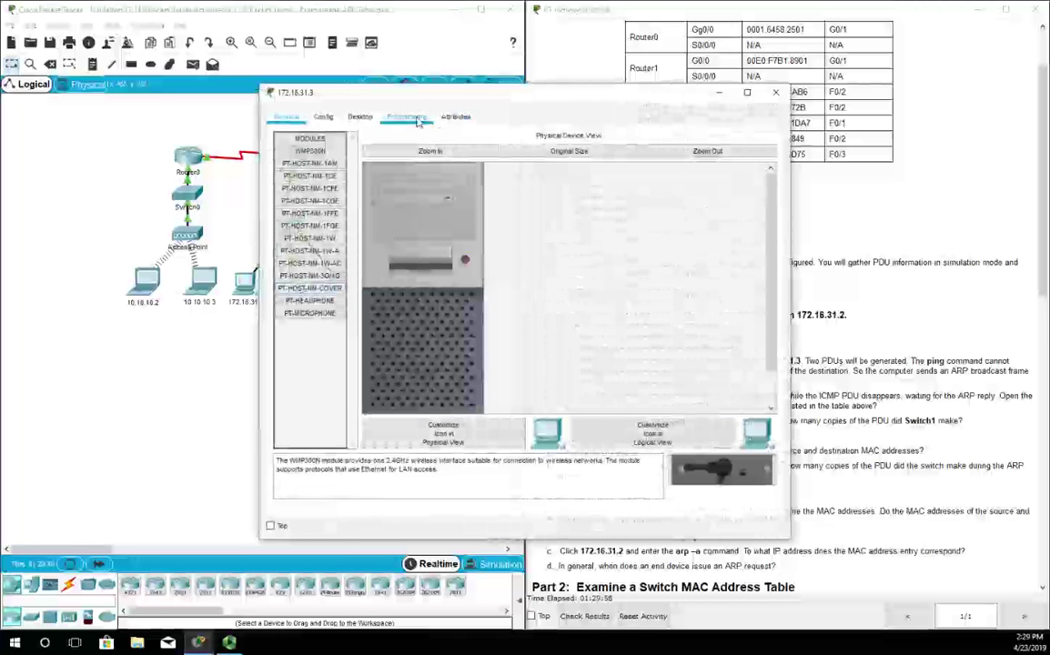
left_click(362, 117)
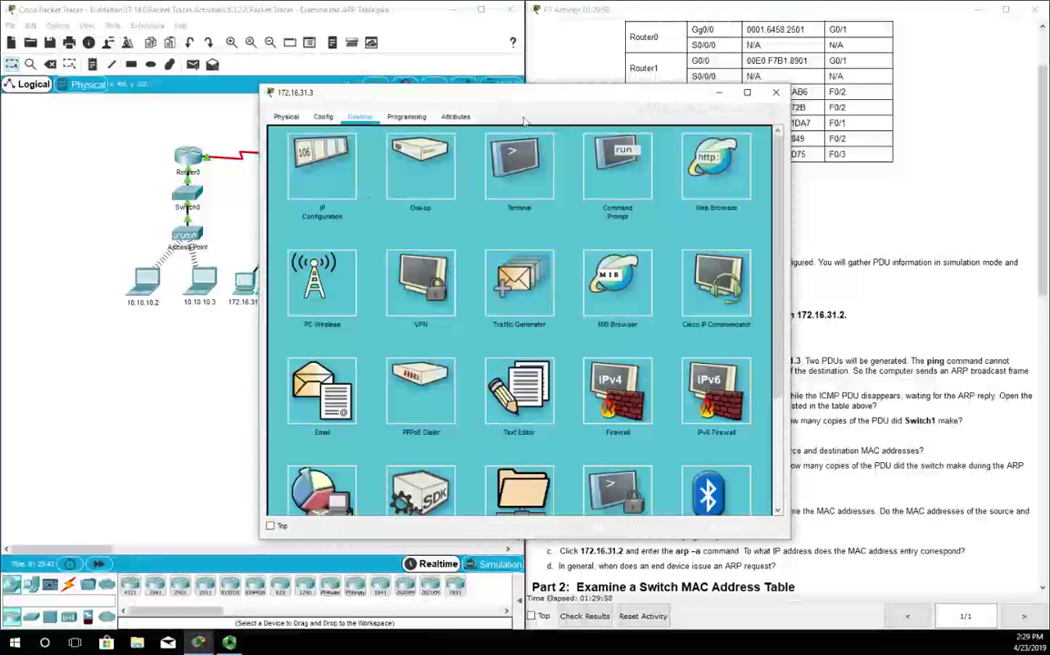
left_click_drag(510, 99, 260, 57)
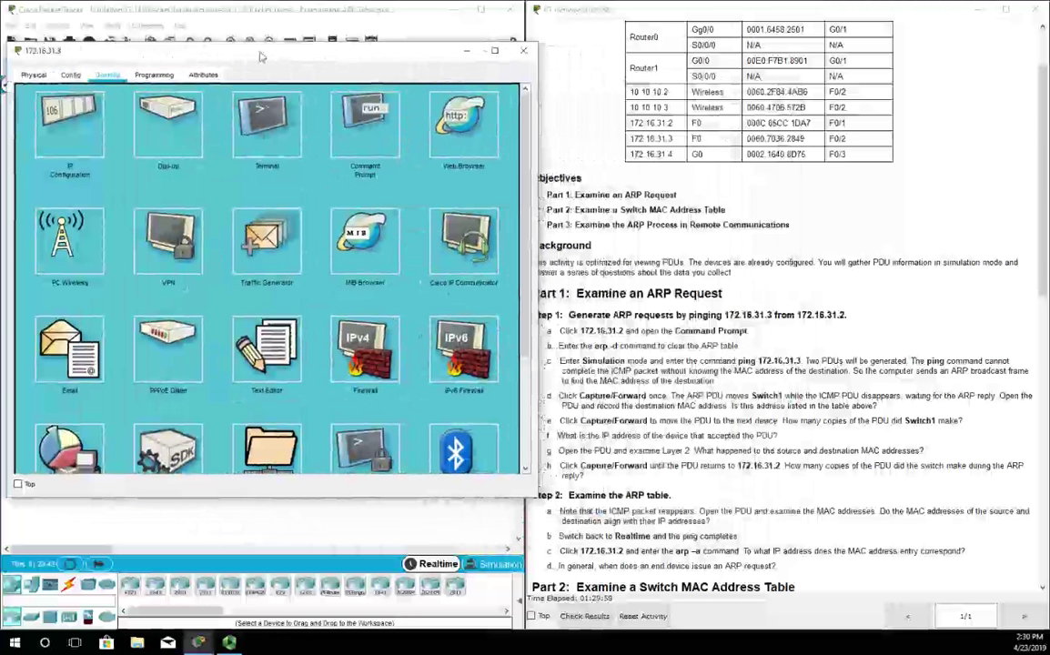
left_click(362, 123)
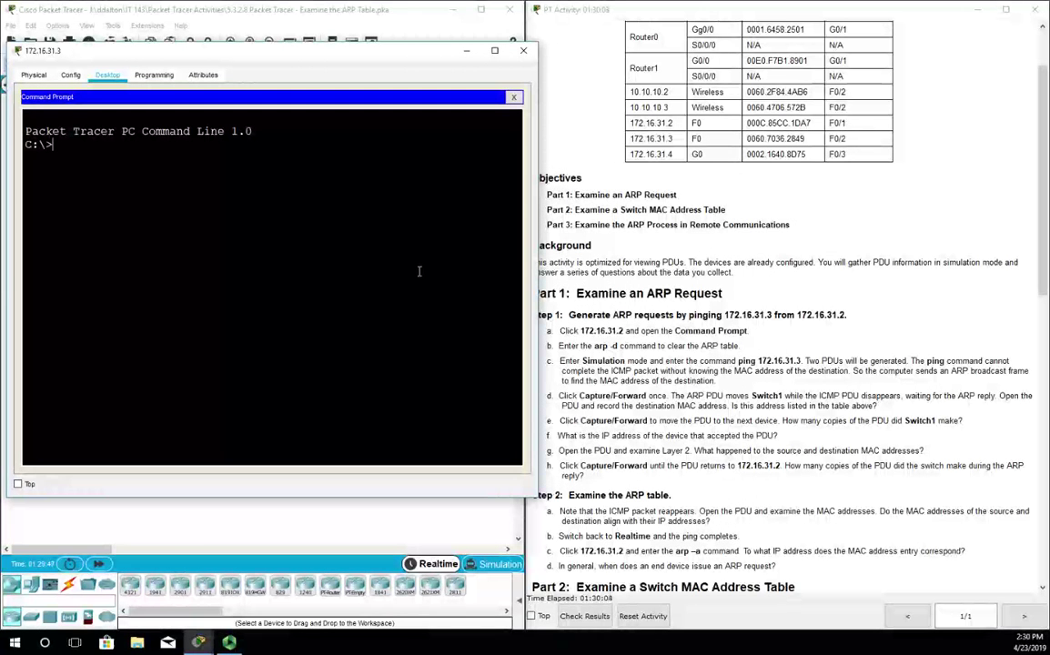
type("a")
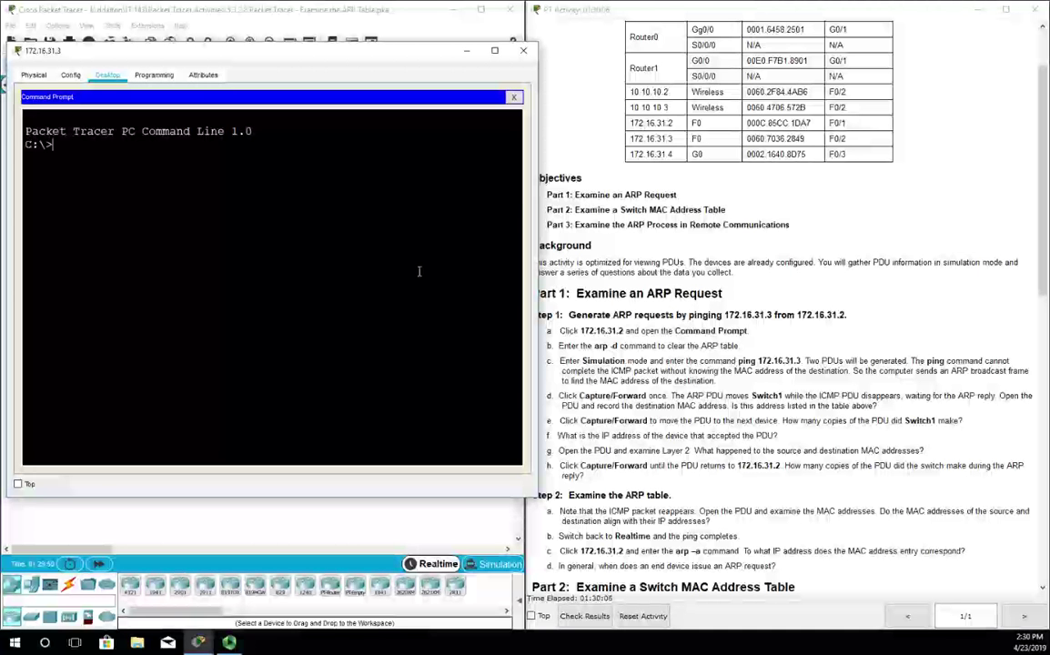
type("rp -d")
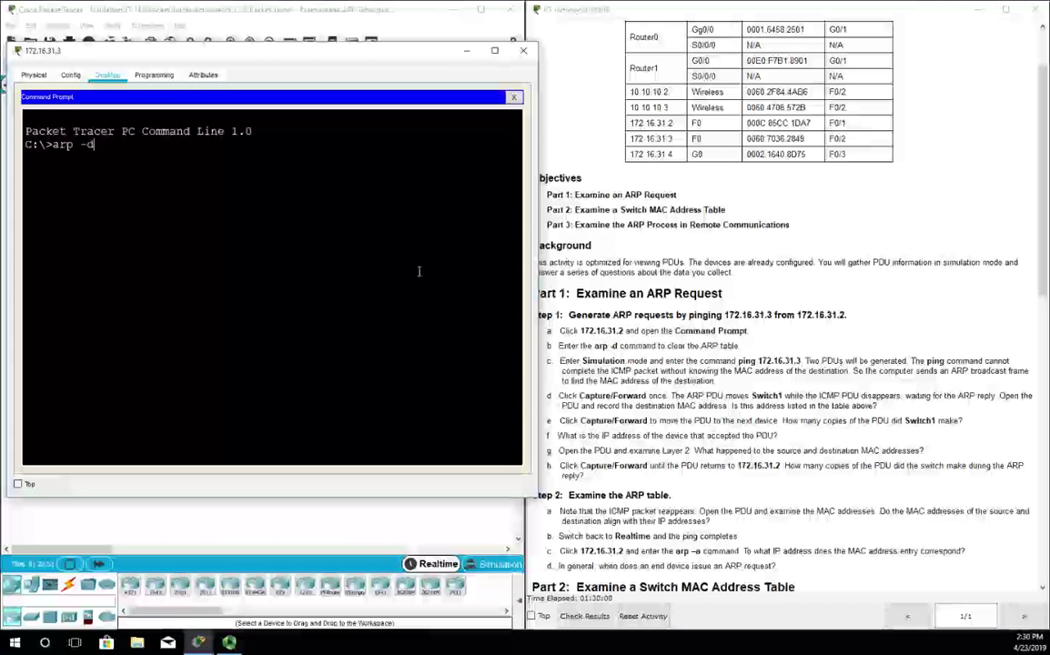
key("Return")
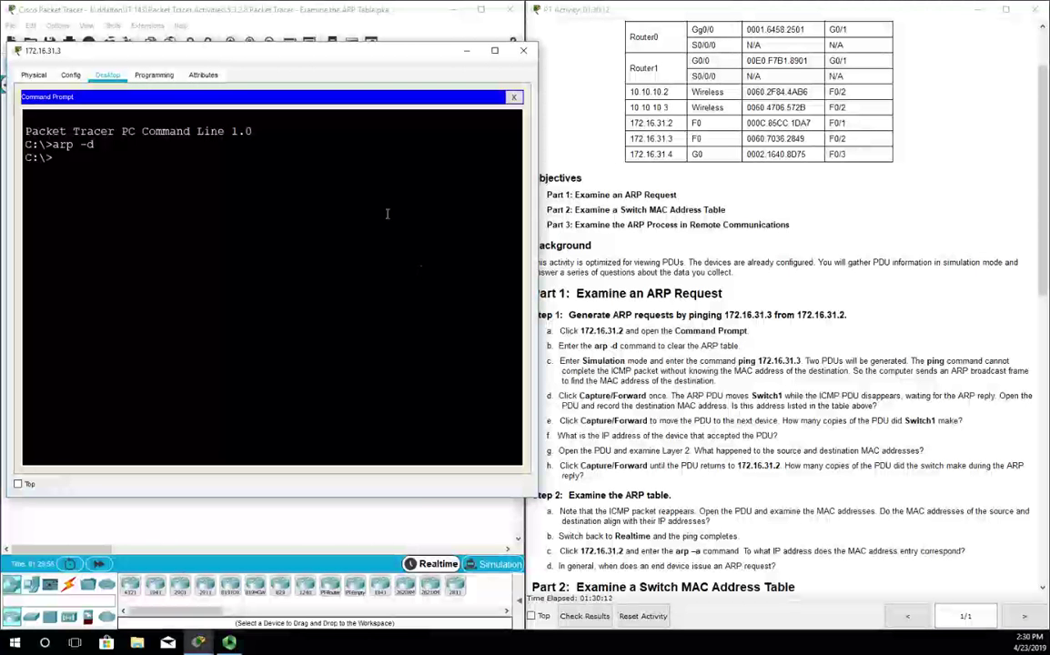
left_click_drag(273, 50, 524, 596)
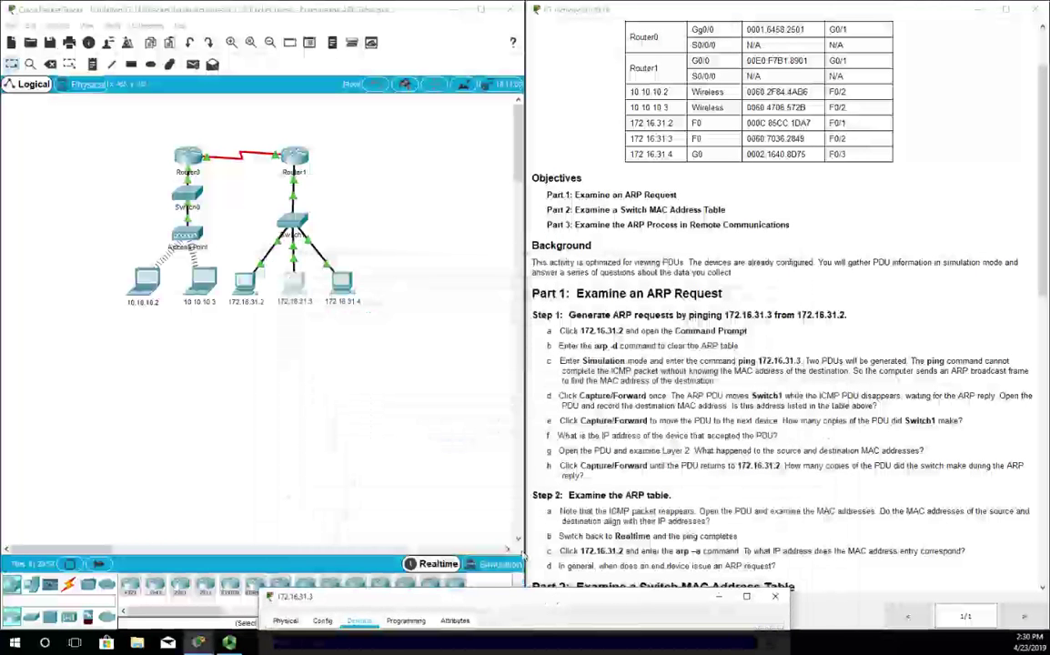
Switch to Simulation mode, minimize the 172.16.31.3 window, and widen Packet Tracer beside the instructions.
left_click(499, 564)
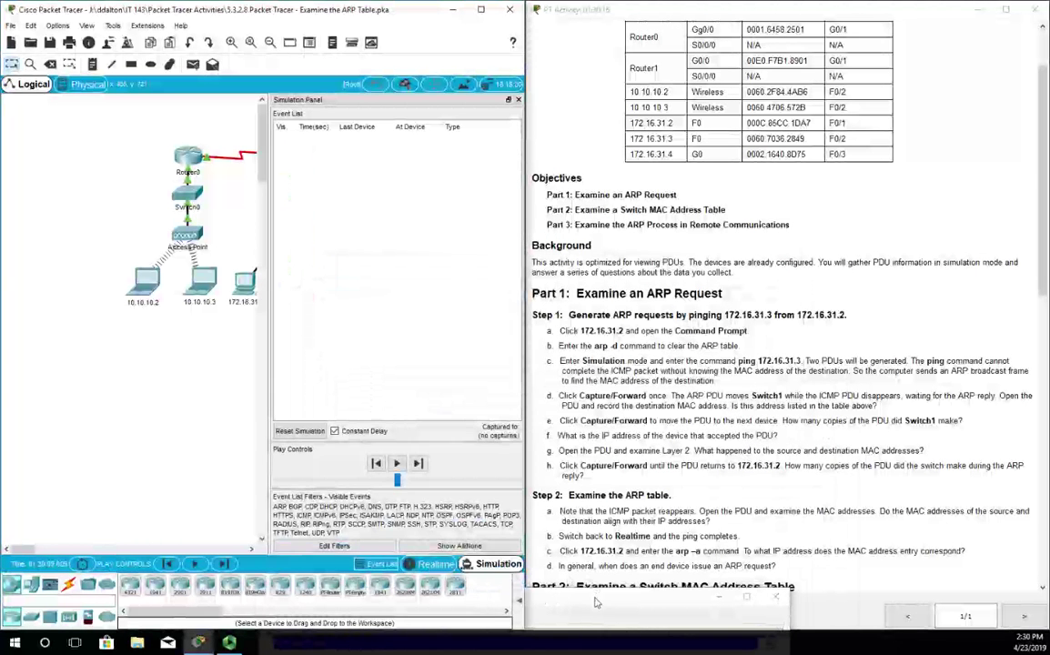
left_click_drag(595, 602, 668, 110)
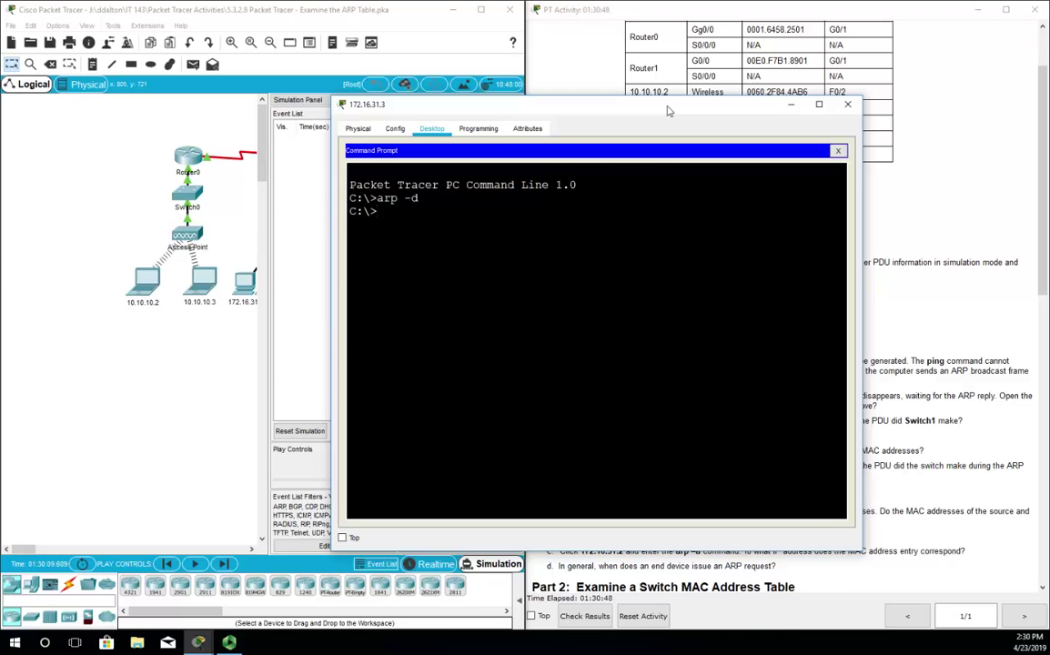
left_click_drag(667, 110, 438, 284)
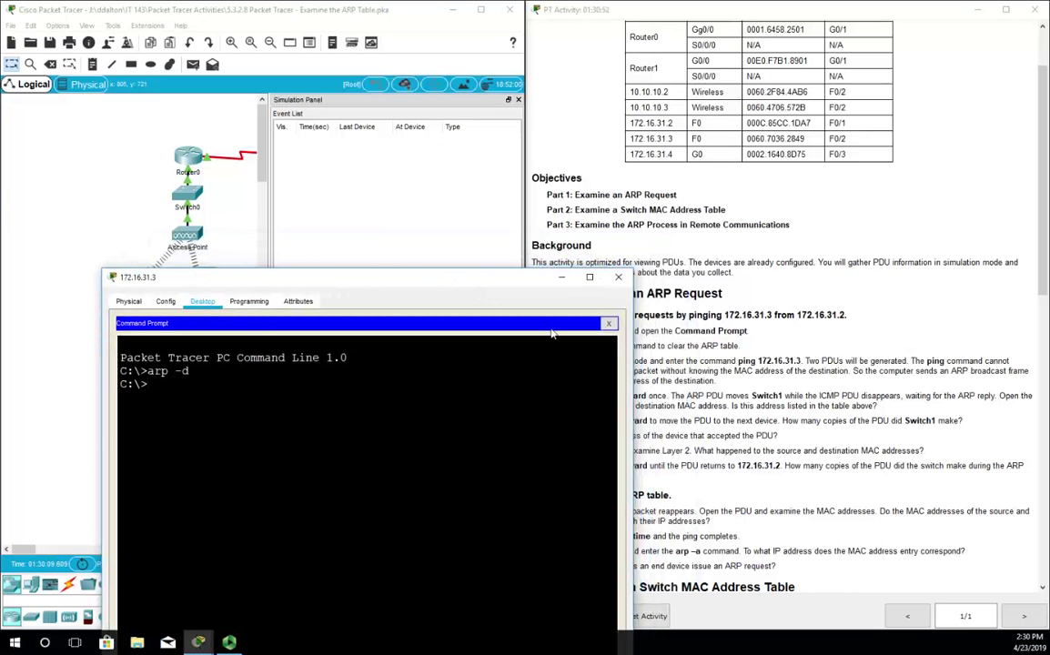
left_click(564, 281)
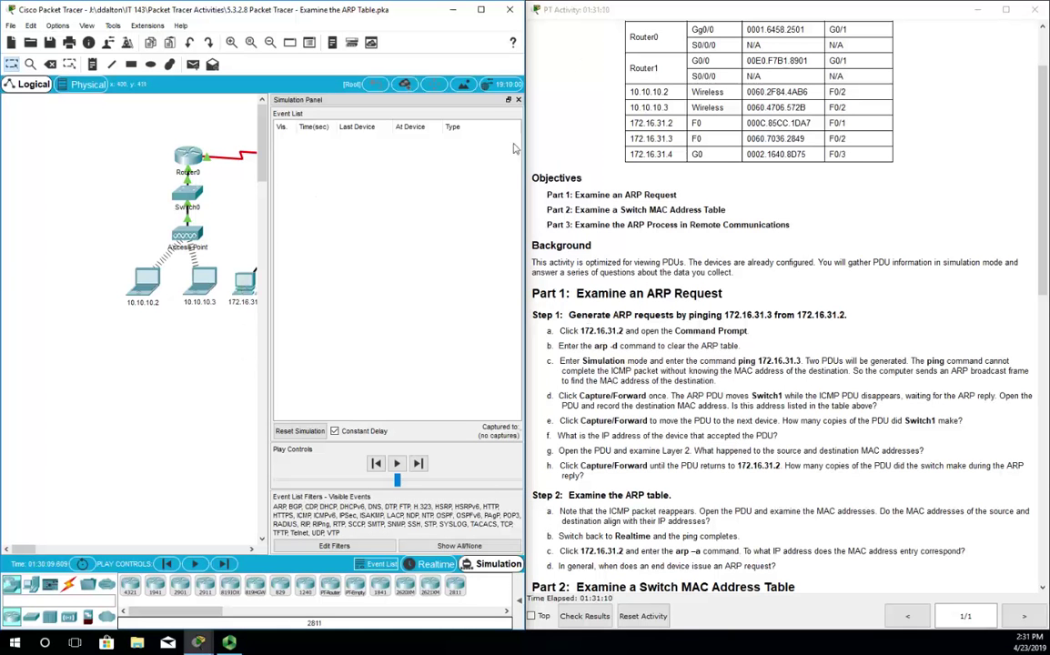
left_click_drag(534, 155, 651, 156)
Clear PC 172.16.31.2's ARP table with arp -d at its command prompt.
left_click(244, 282)
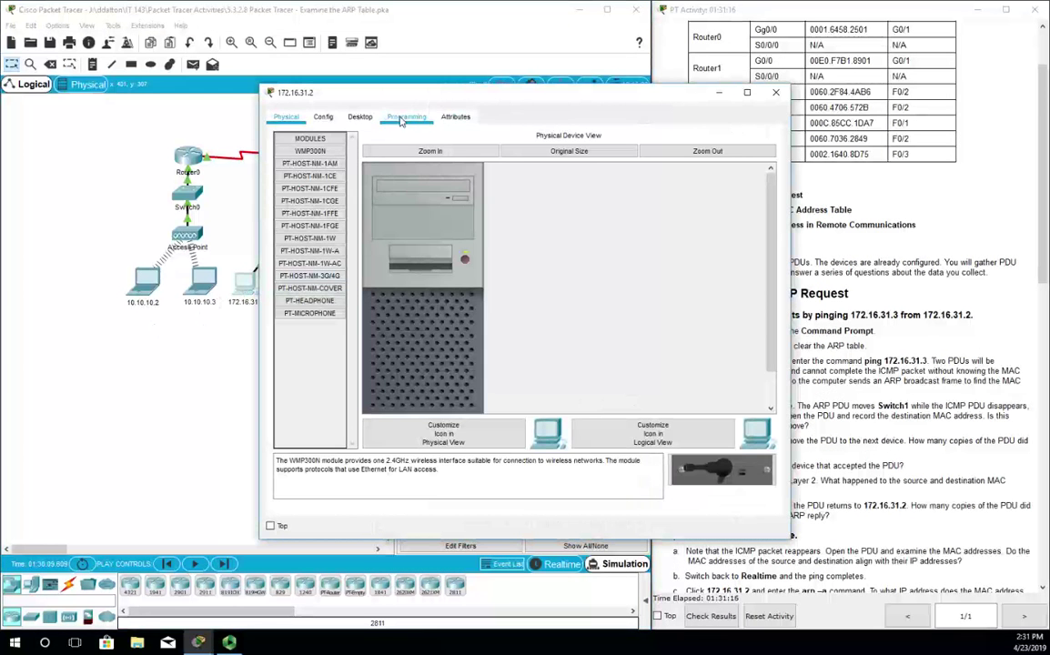
left_click(359, 116)
left_click(611, 179)
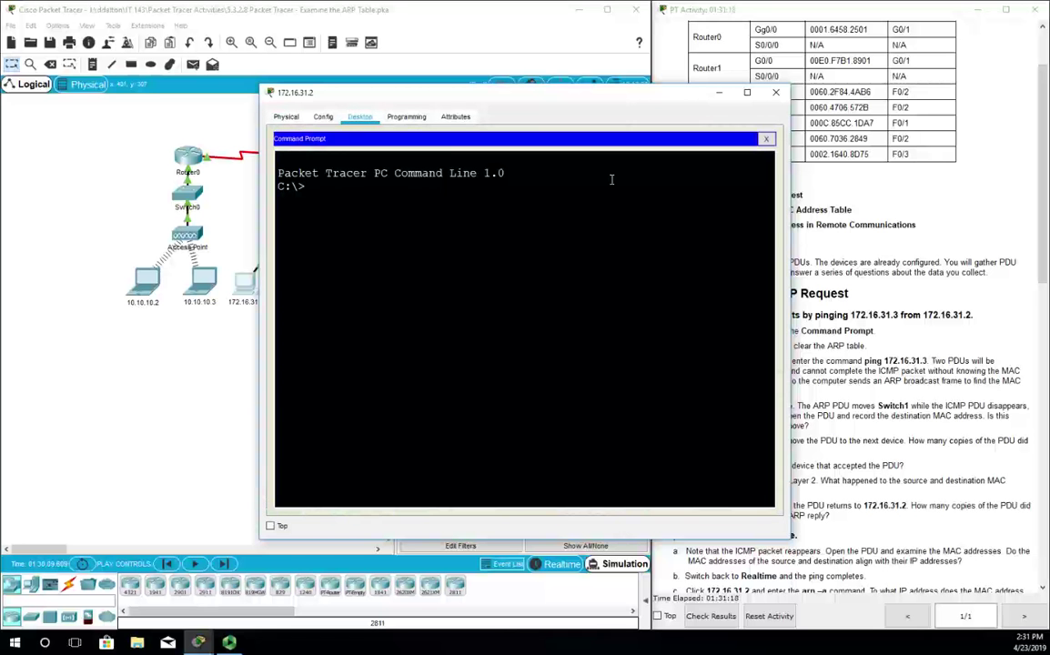
type("arp -d")
key("Return")
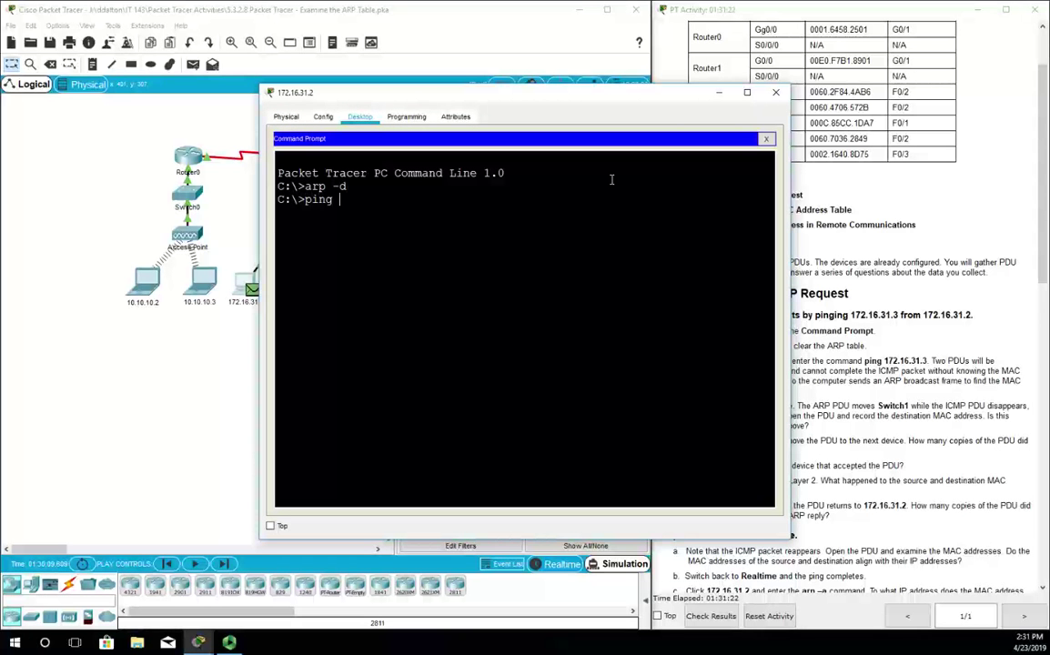
Ping 172.16.31.3 from 172.16.31.2, then minimize its window to watch the simulation.
left_click_drag(480, 87, 448, 89)
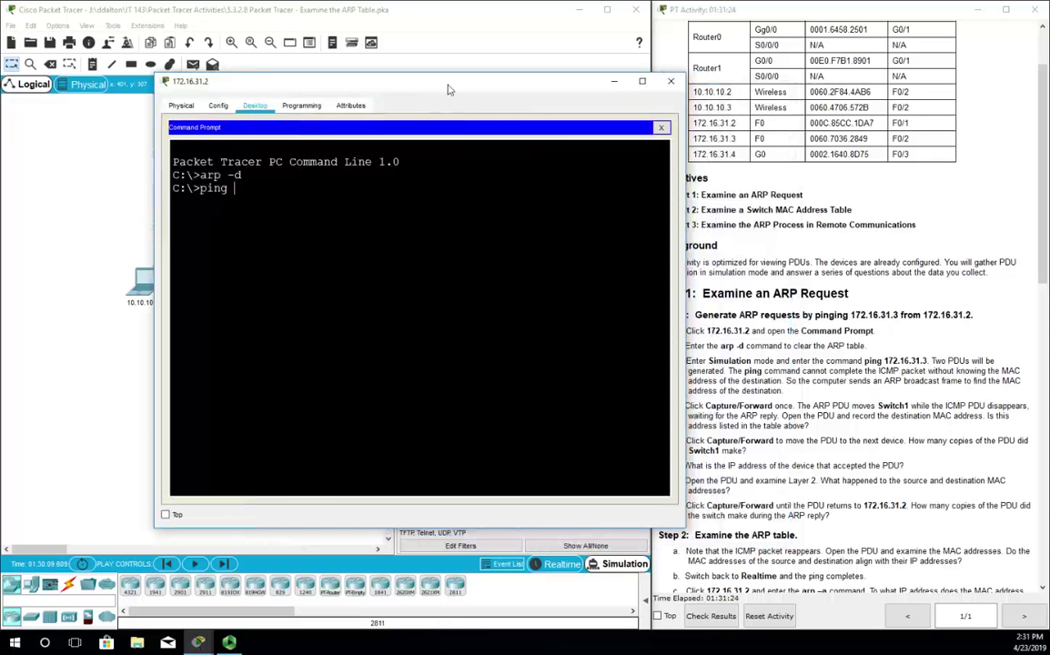
type("ping 172.16.")
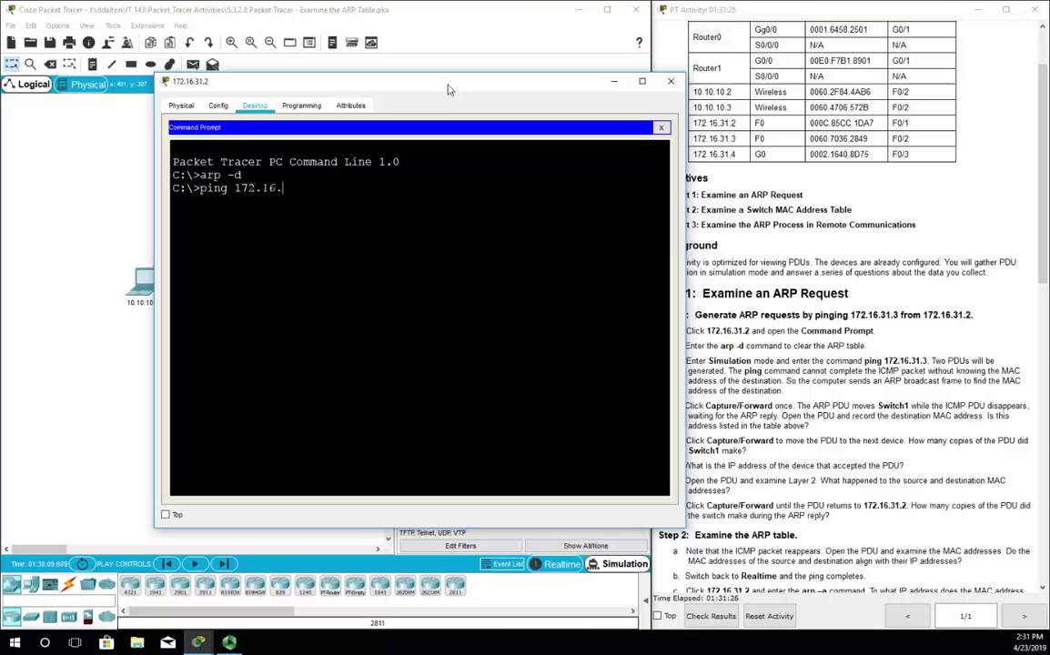
type("31.3")
key("Return")
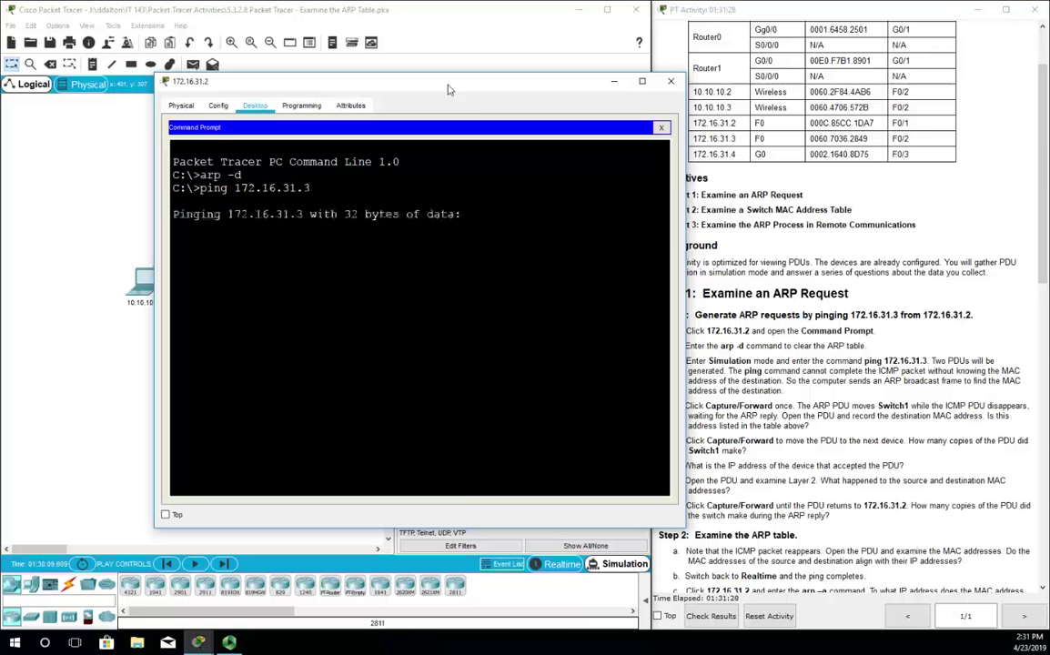
left_click(614, 83)
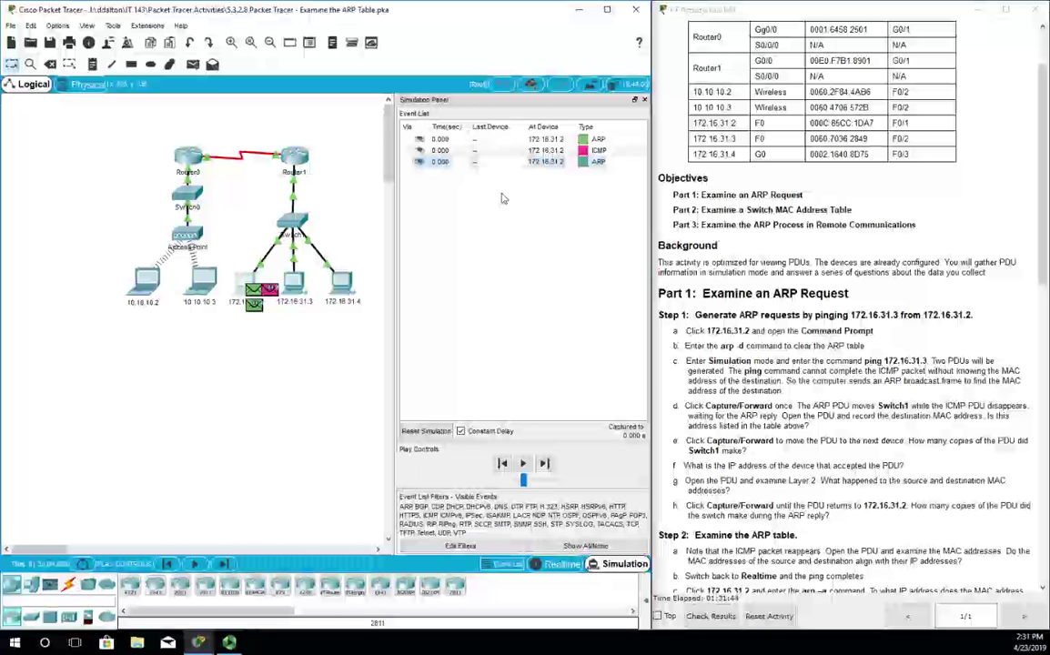
left_click(585, 162)
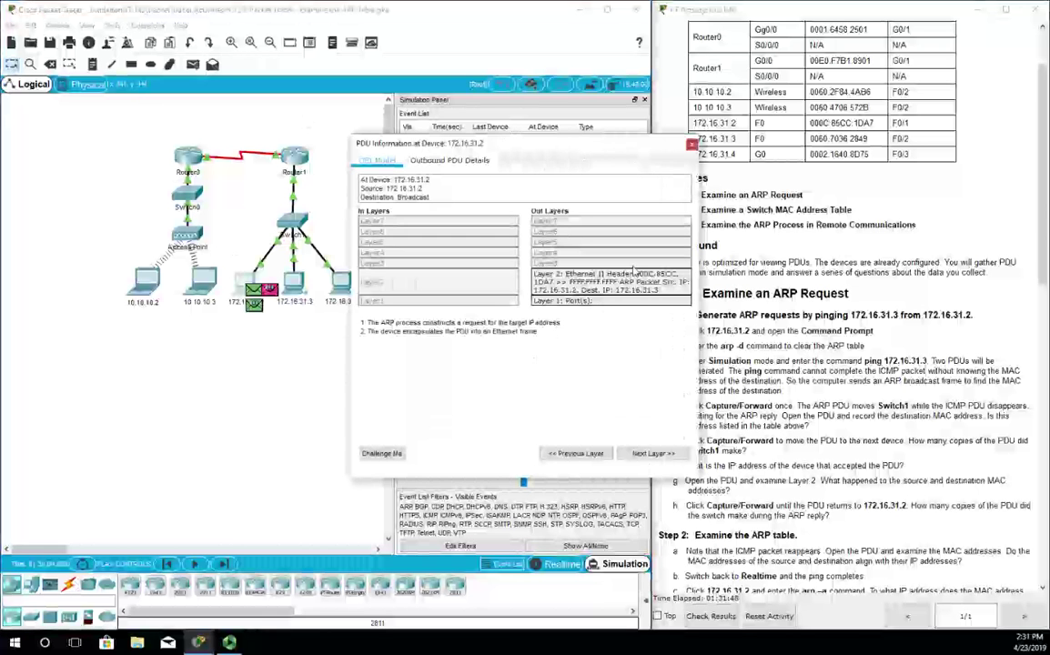
left_click(443, 161)
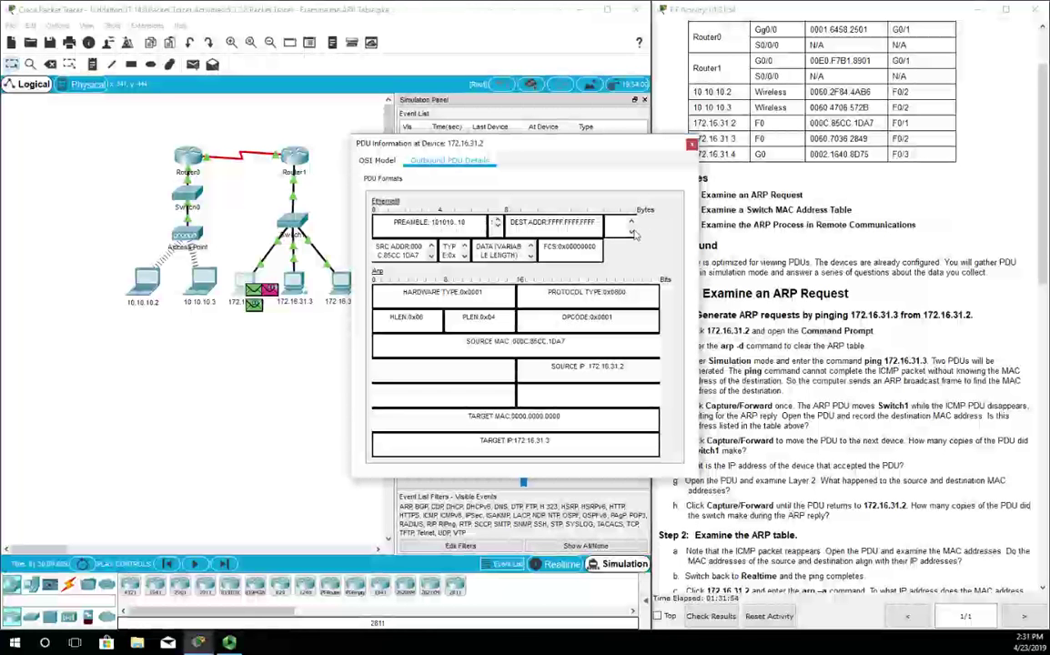
left_click_drag(548, 223, 608, 224)
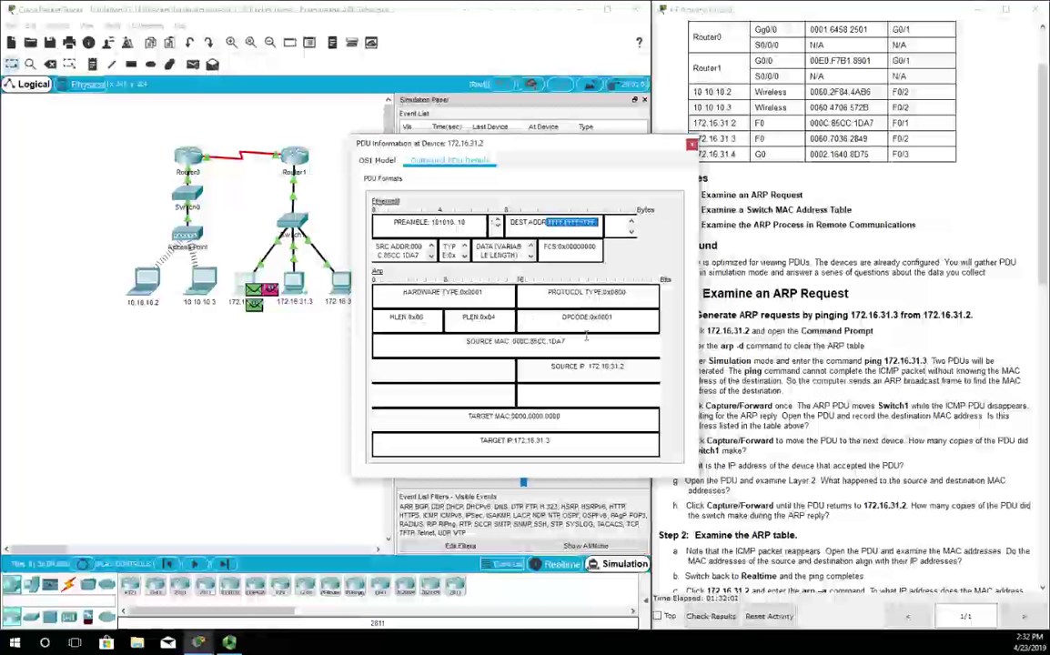
left_click(565, 356)
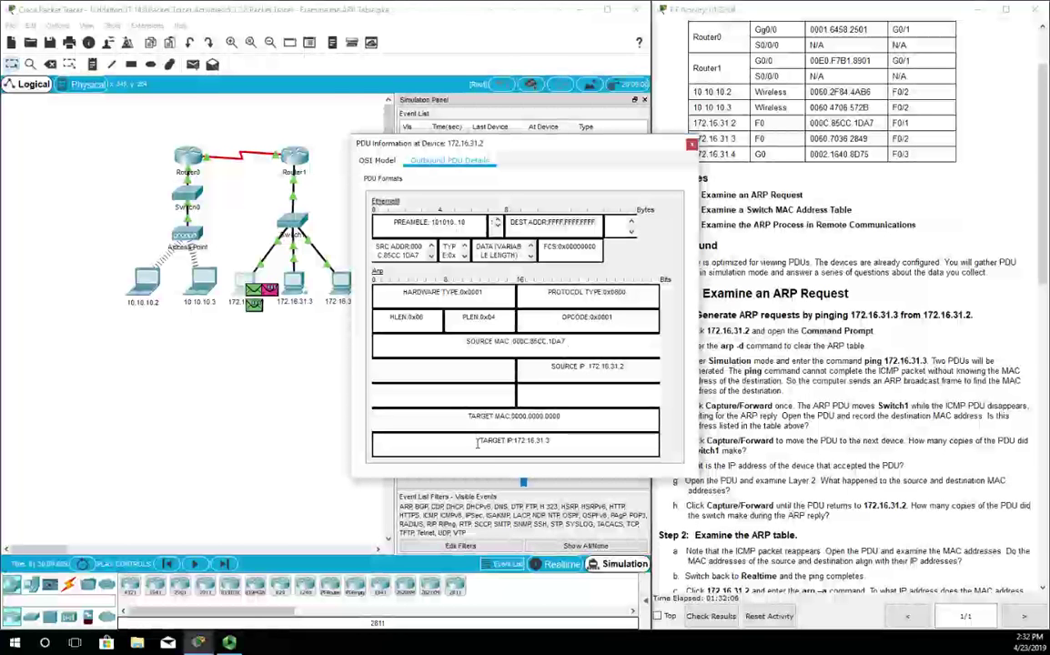
left_click_drag(479, 440, 596, 445)
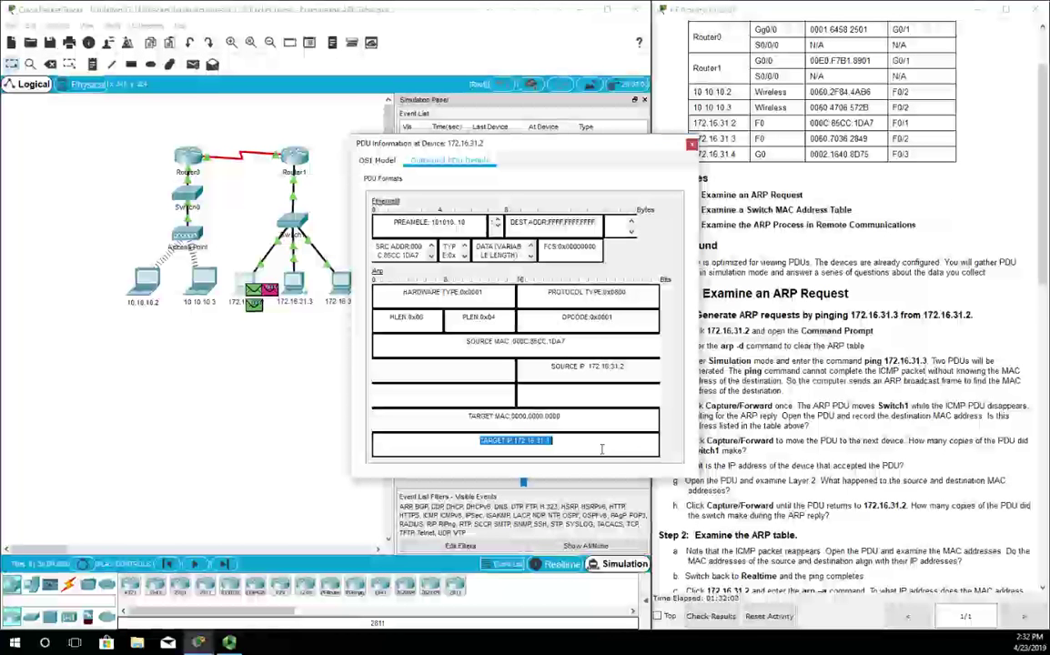
left_click(691, 145)
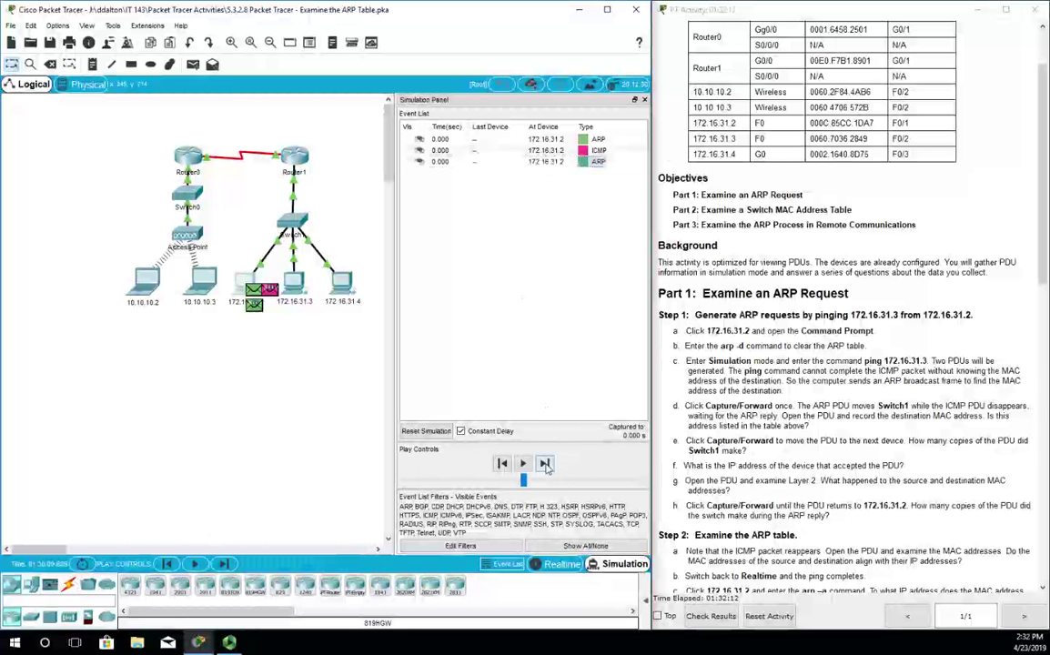
Advance the simulation three events so Switch1 floods the ARP, then inspect the PDU at 172.16.31.3.
left_click(544, 464)
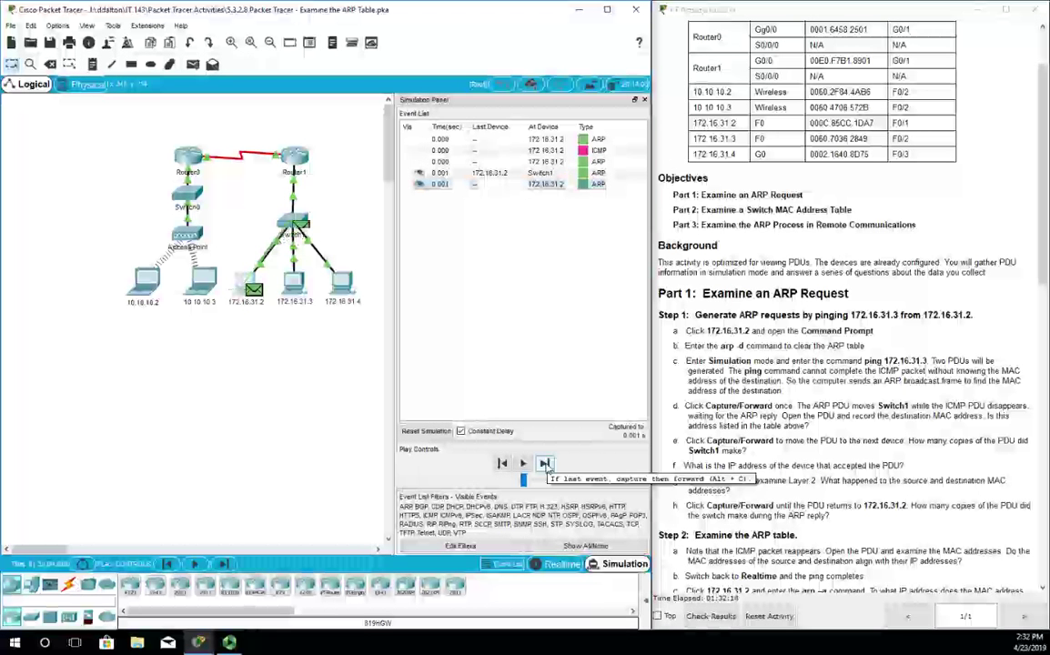
left_click(544, 464)
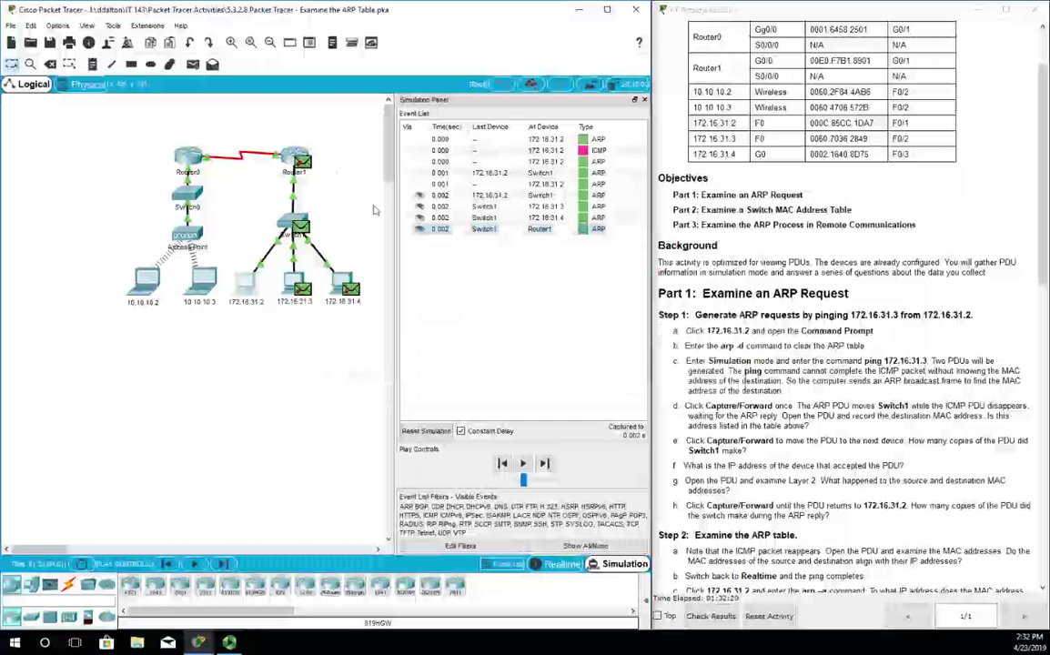
left_click(544, 464)
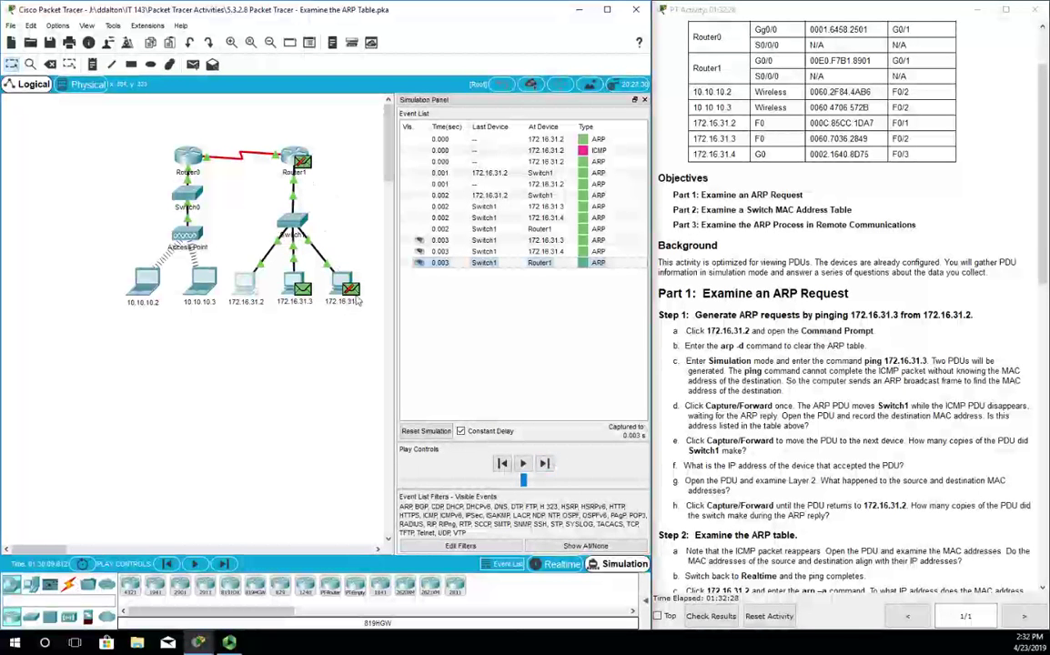
left_click(303, 290)
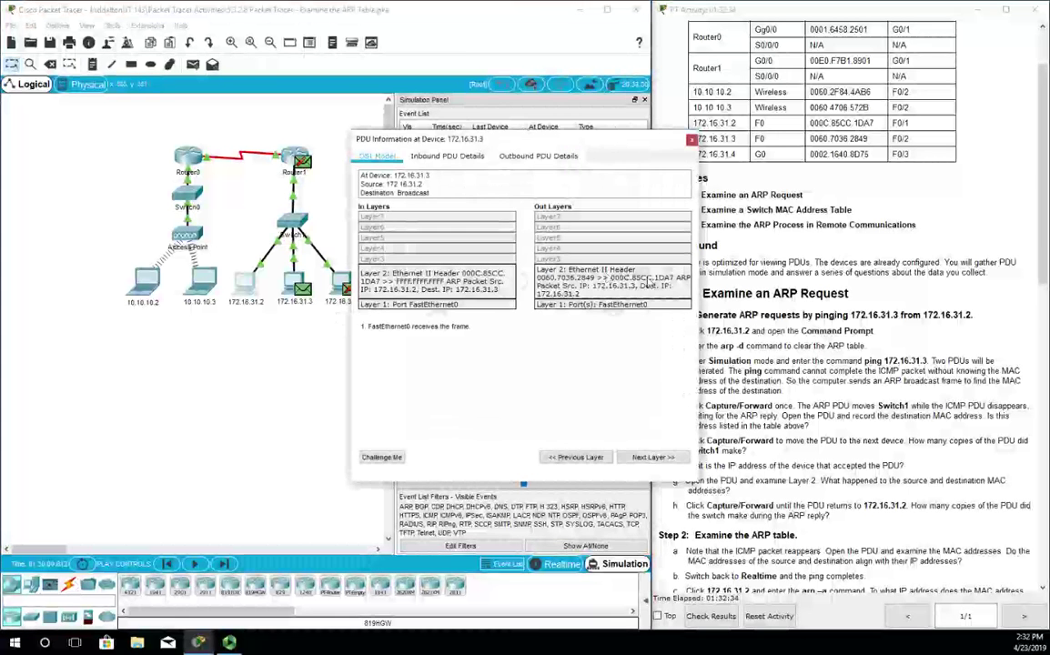
Review the ARP reply's outbound fields (opcode 0x0002, target 172.16.31.2), then close the window.
left_click(550, 159)
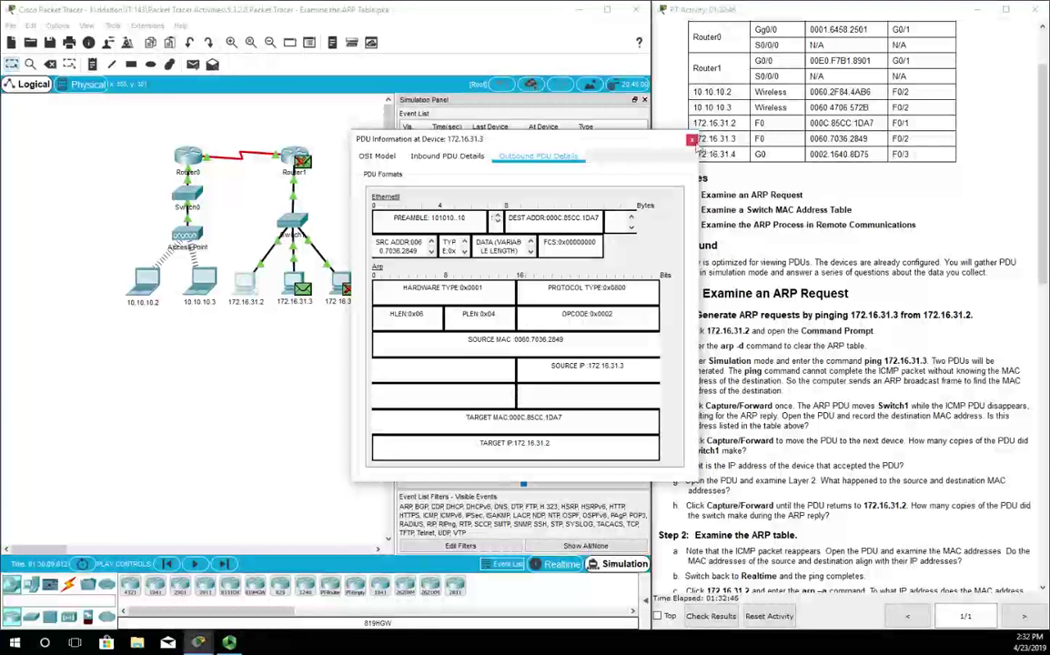
left_click(626, 129)
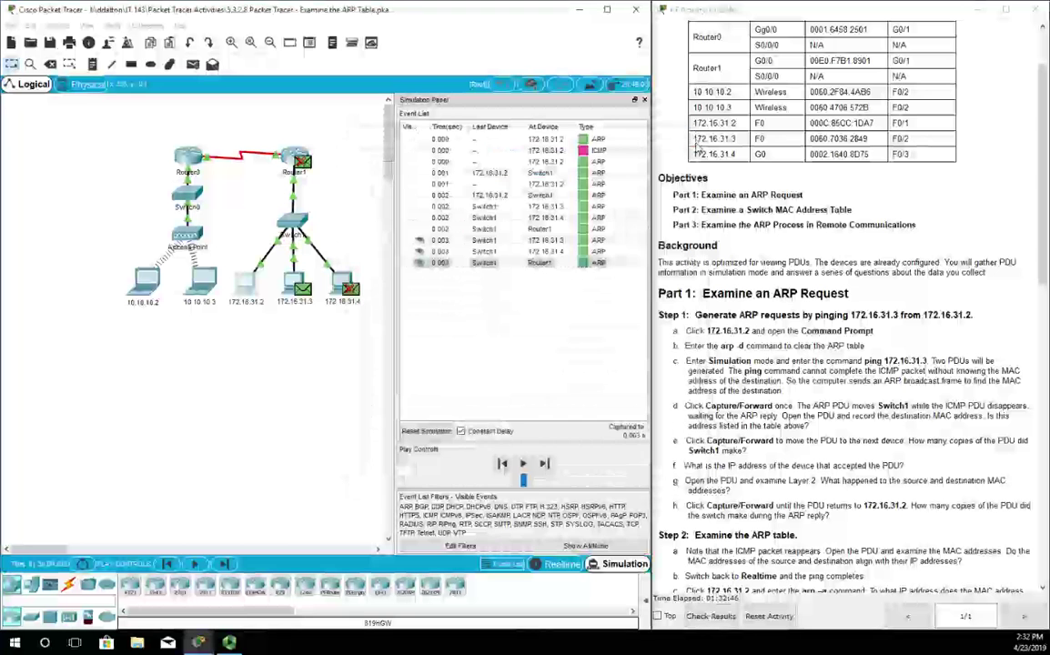
Step the ICMP echo and reply between 172.16.31.2 and 172.16.31.3 through Switch1.
left_click(544, 463)
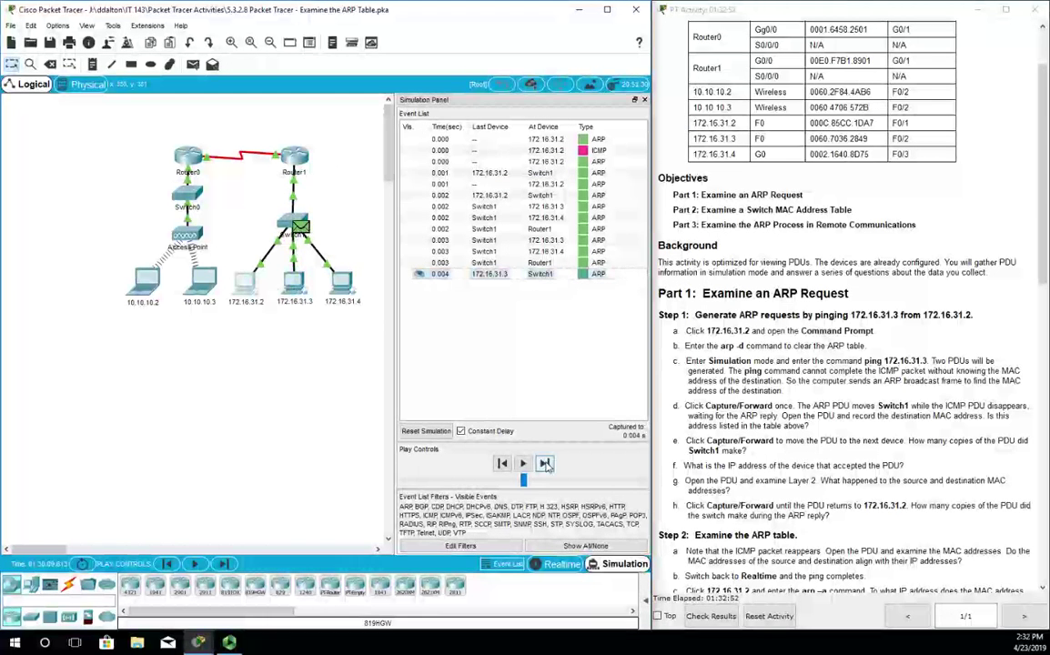
left_click(544, 463)
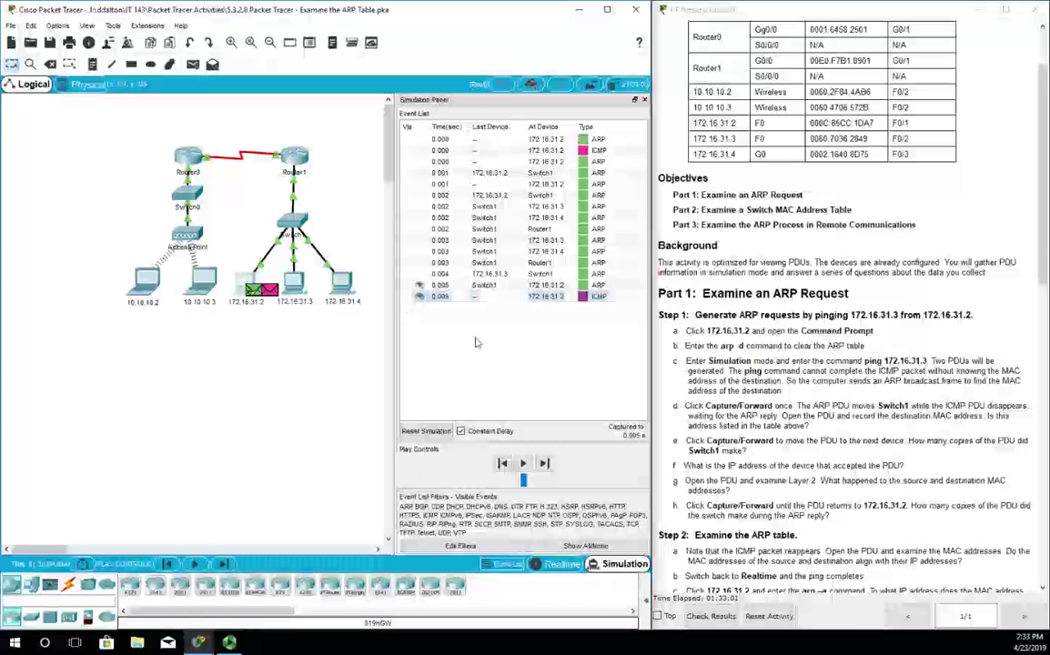
left_click(544, 463)
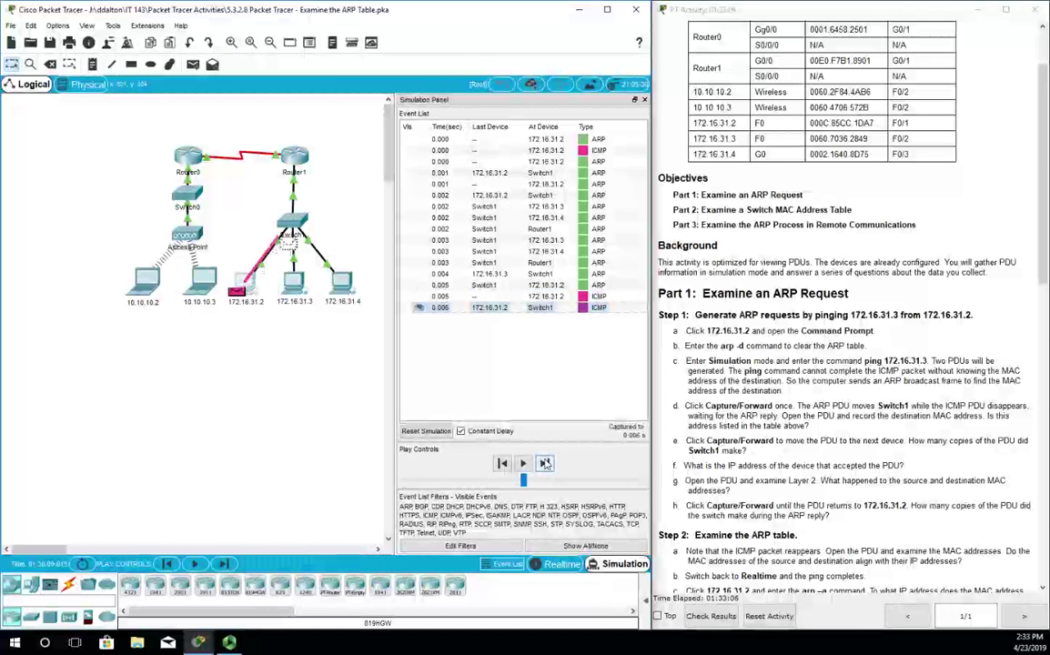
left_click(544, 463)
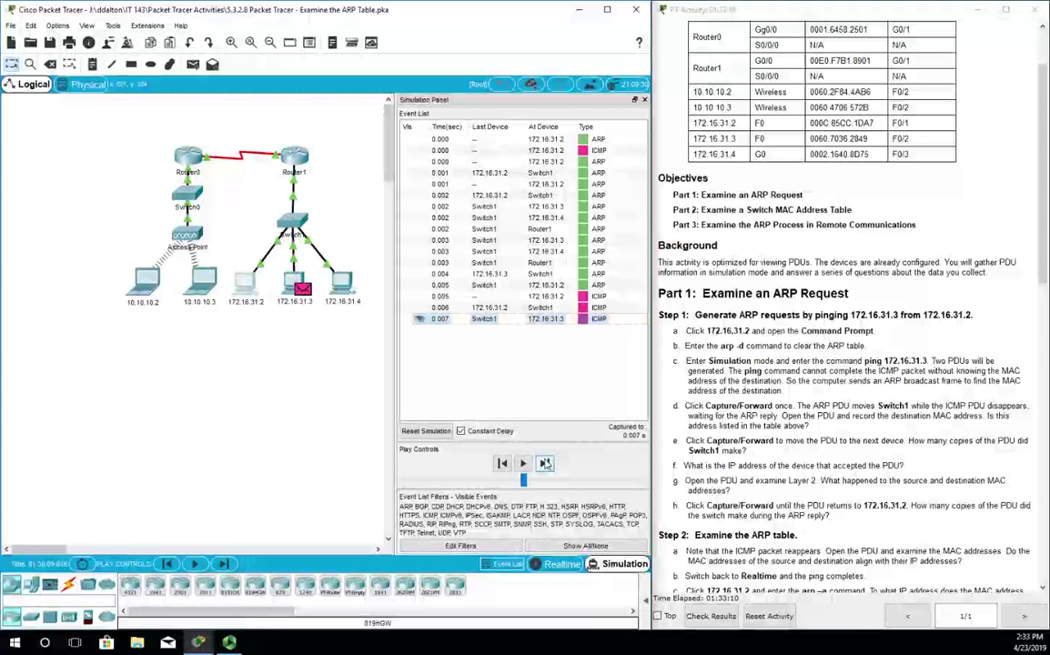
left_click(544, 463)
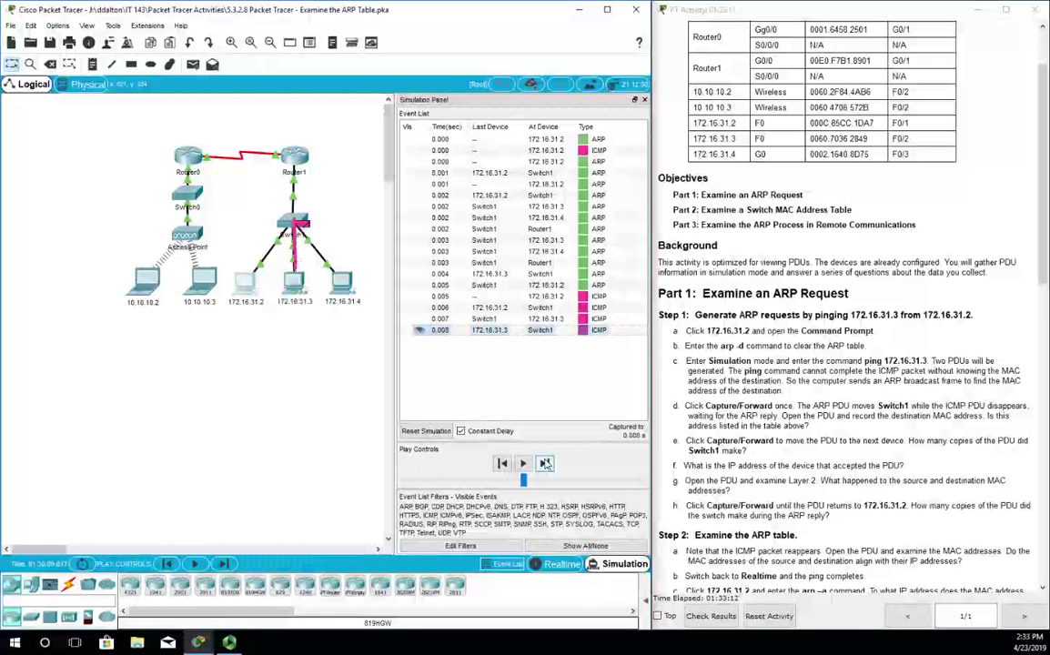
left_click(544, 463)
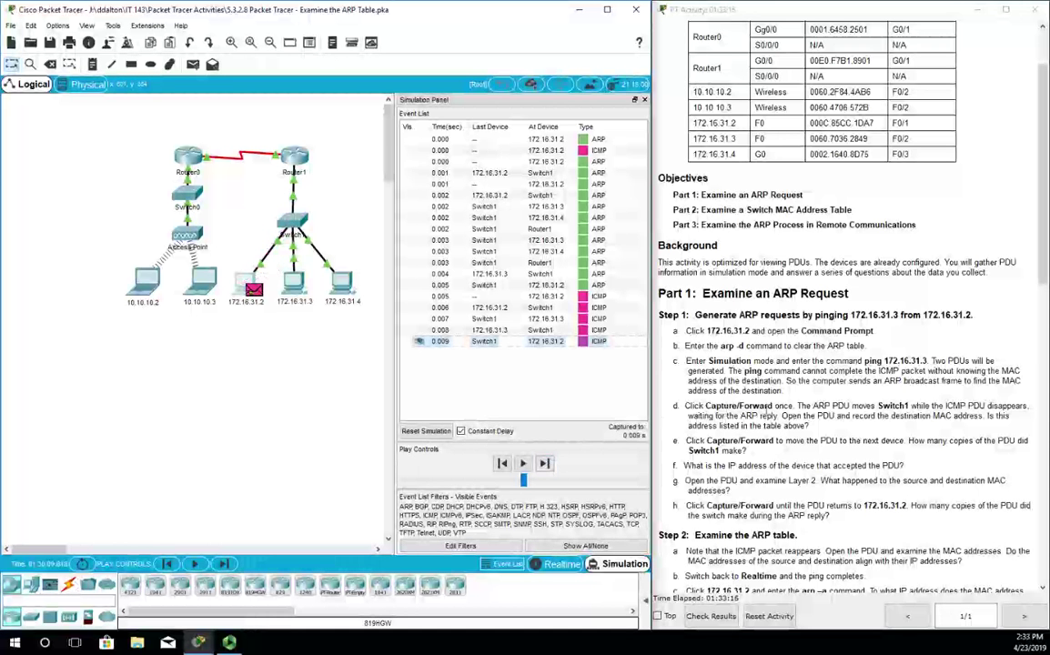
Switch to Realtime so the ping completes, and bring up 172.16.31.2's command prompt.
scroll(797, 408, "down", 1)
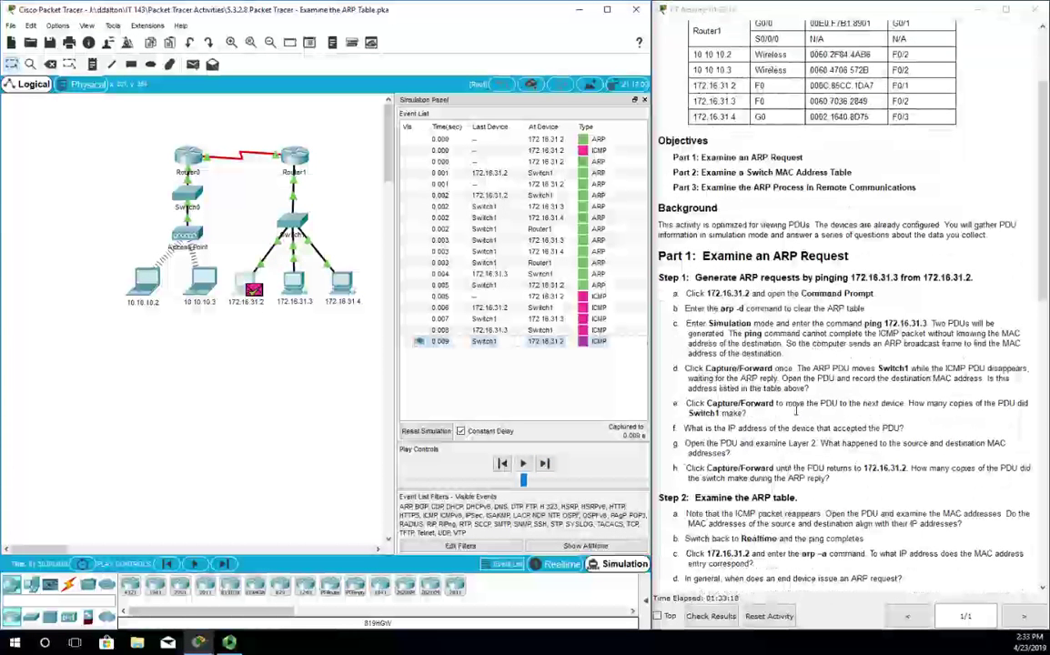
scroll(776, 418, "down", 3)
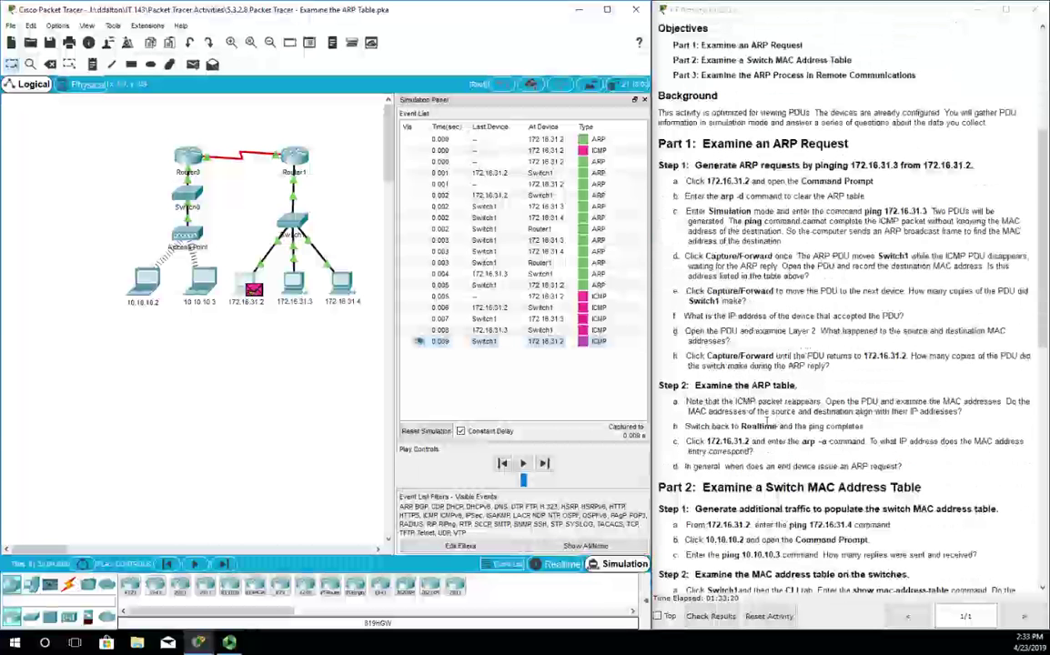
left_click(572, 565)
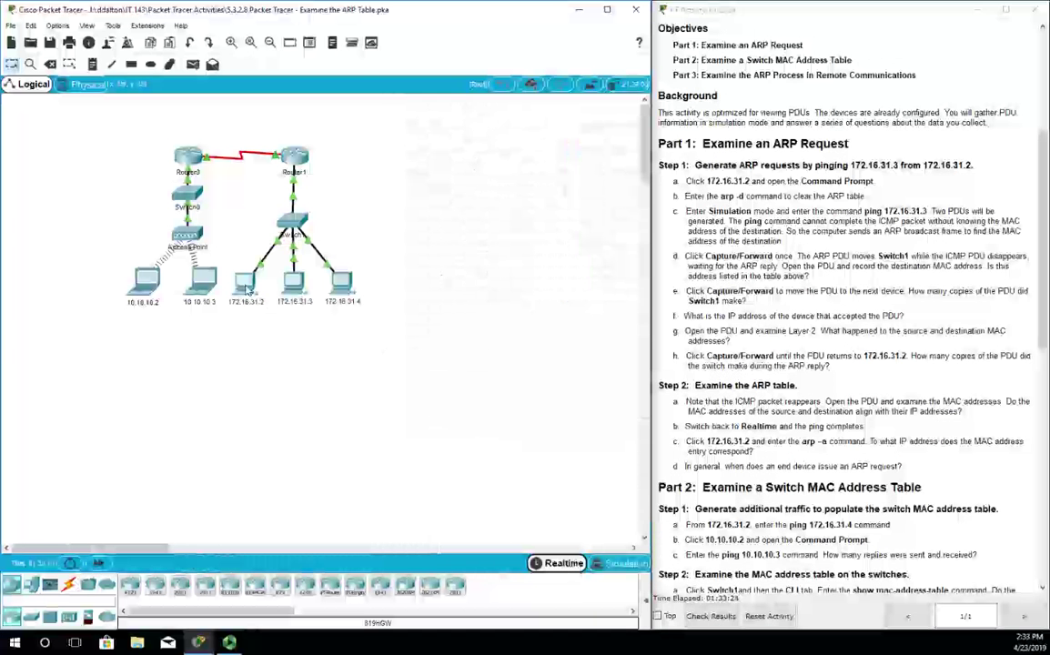
left_click(242, 278)
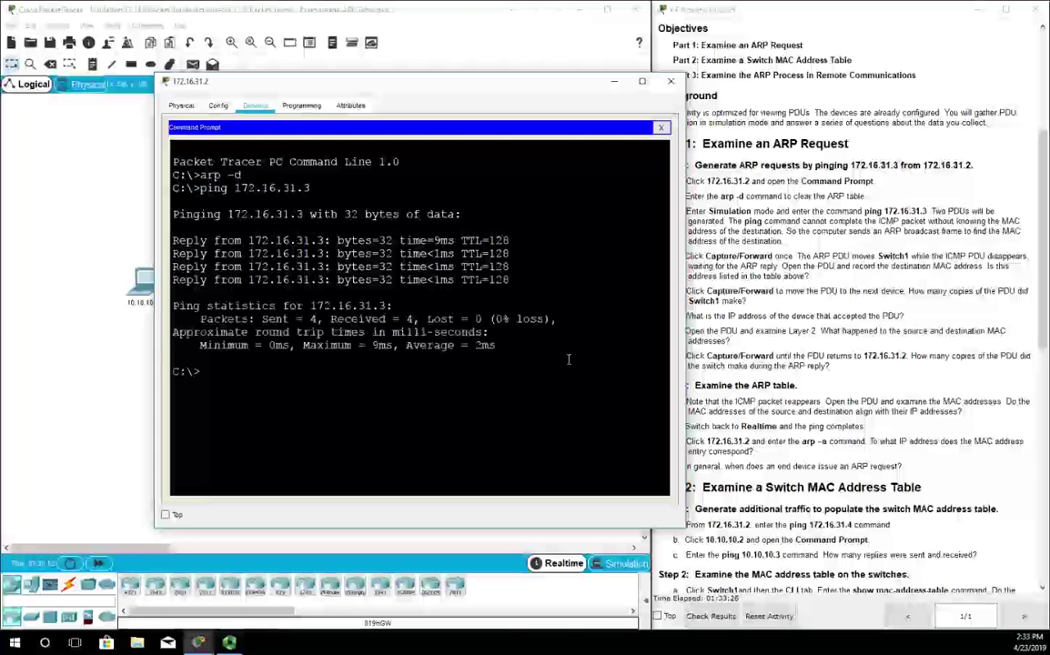
left_click_drag(315, 81, 233, 32)
Run arp -a on 172.16.31.2 to list its ARP table.
left_click(596, 563)
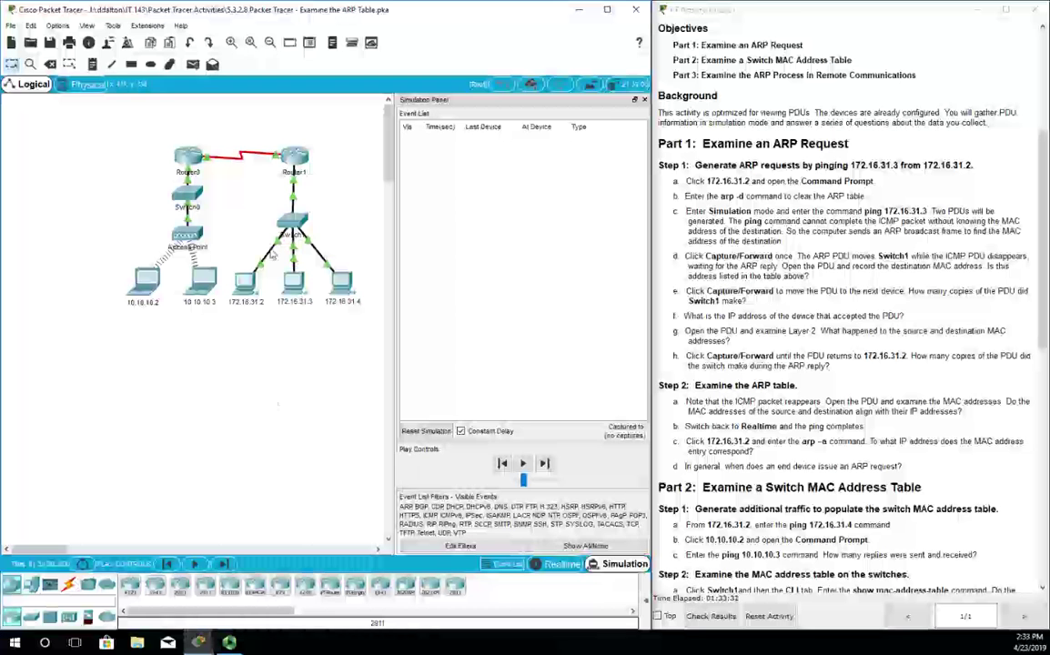
left_click(244, 280)
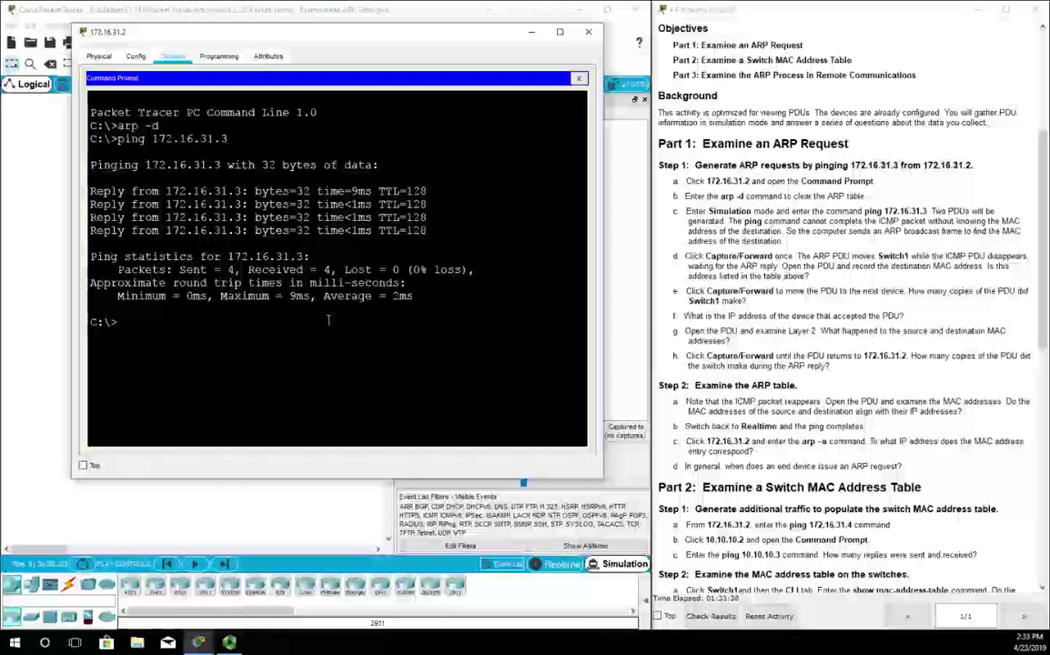
key("Return")
type("a")
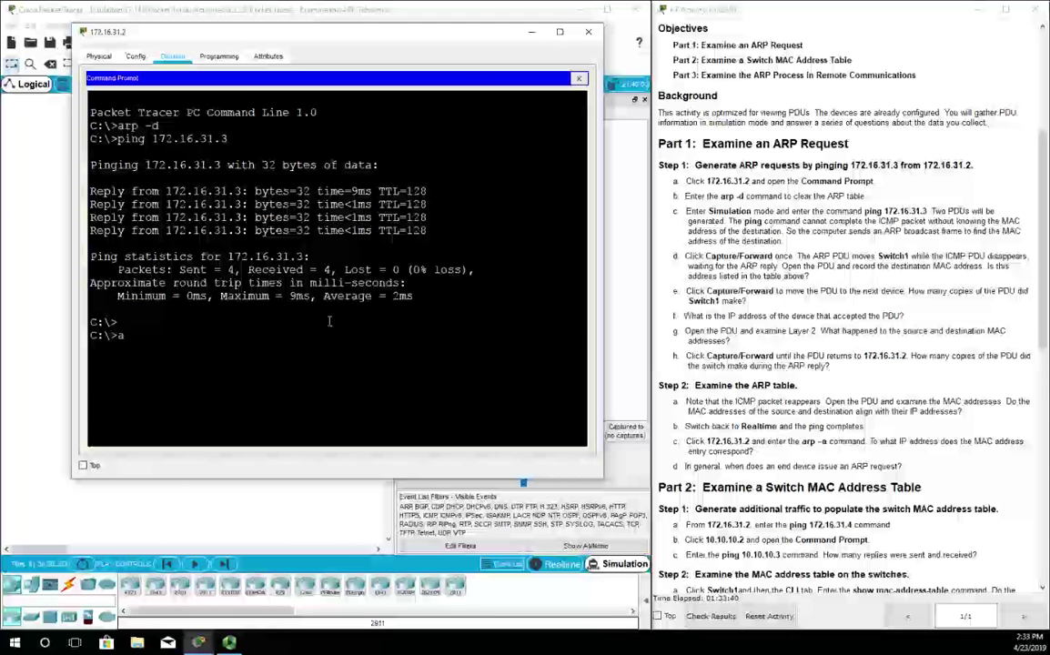
type("rp -a")
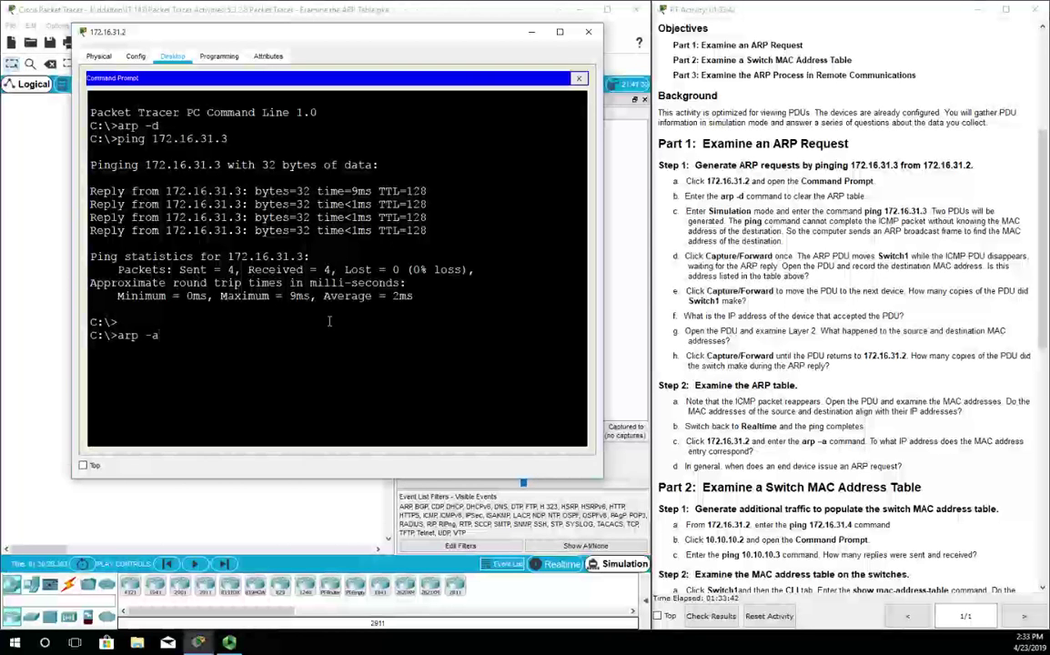
key("Return")
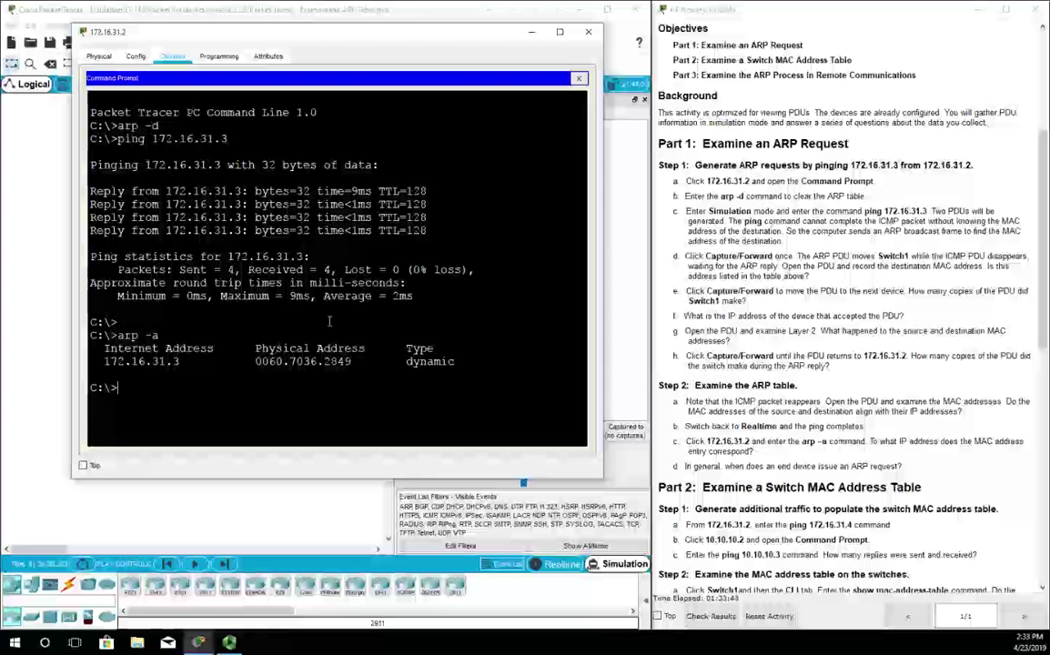
Highlight the dynamic ARP entry 172.16.31.3 at 0060.7036.2849.
left_click_drag(107, 361, 179, 375)
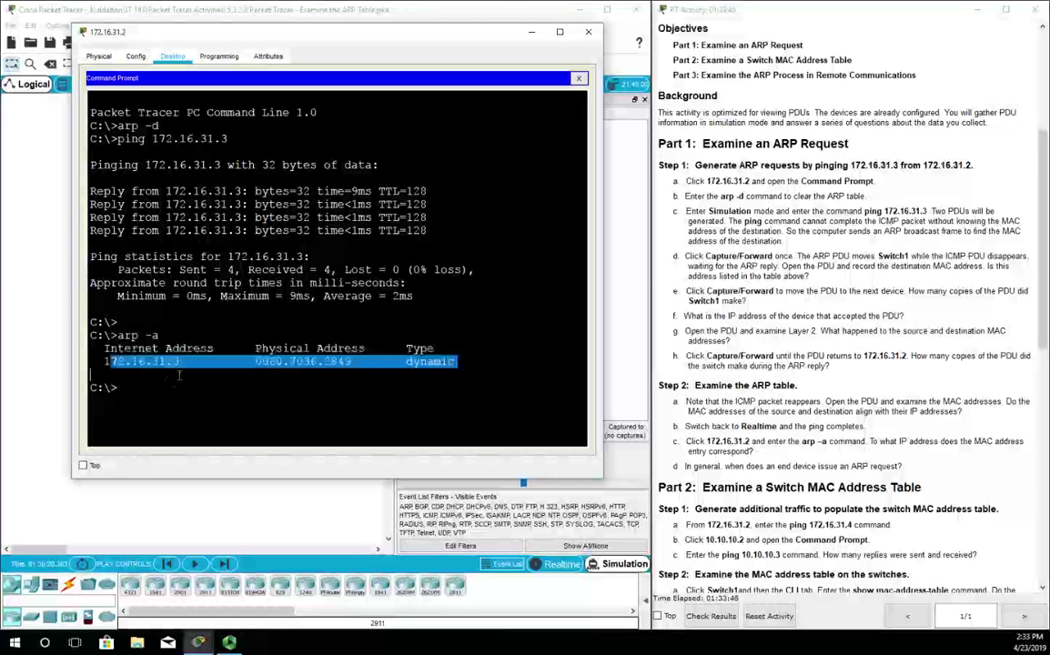
left_click(113, 362)
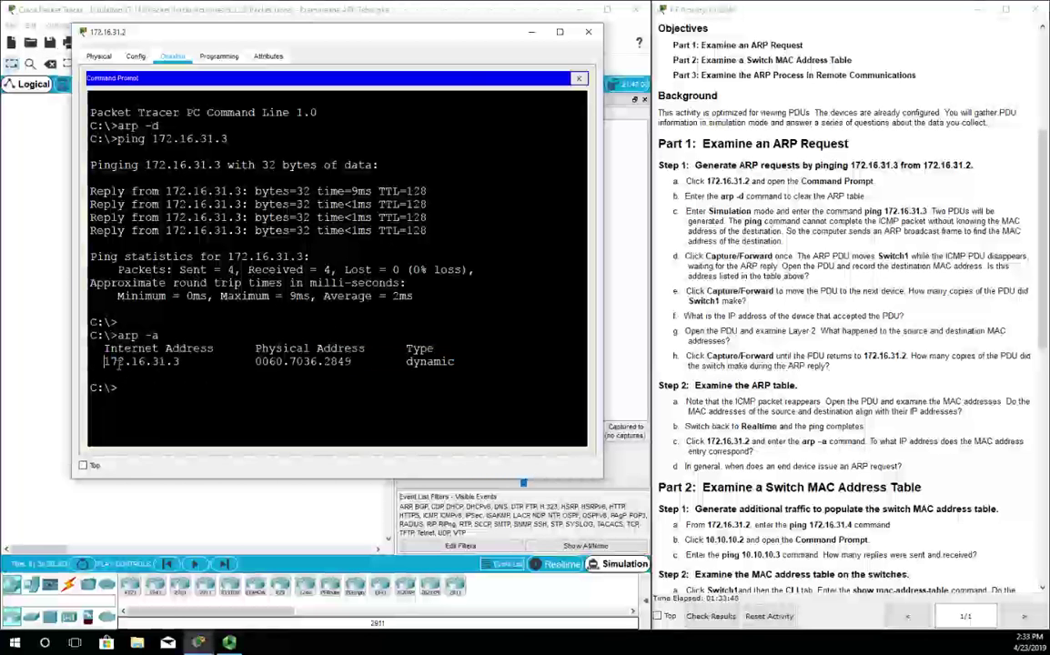
left_click_drag(105, 361, 273, 374)
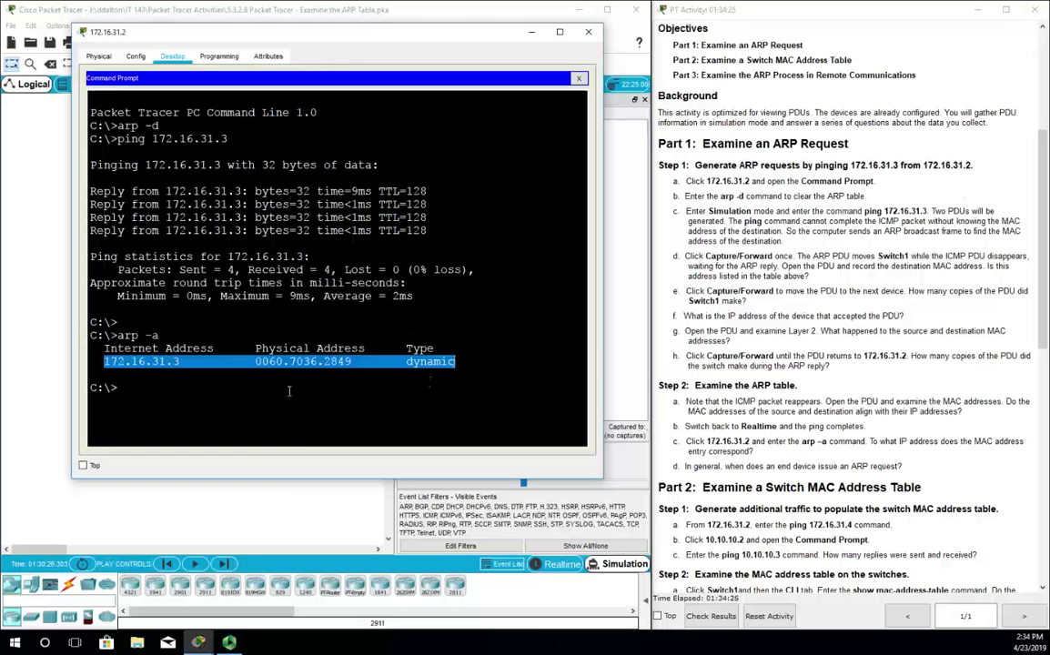
left_click(262, 354)
Return to Realtime and ping 172.16.31.4 from 172.16.31.2's command prompt.
left_click(560, 564)
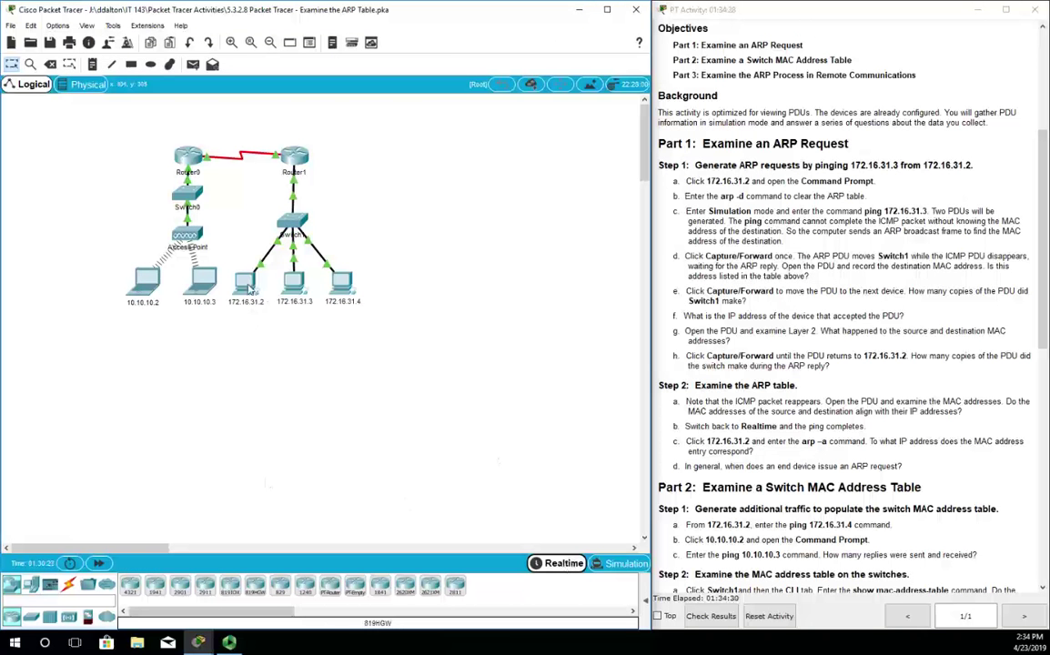
left_click(242, 278)
scroll(735, 397, "down", 3)
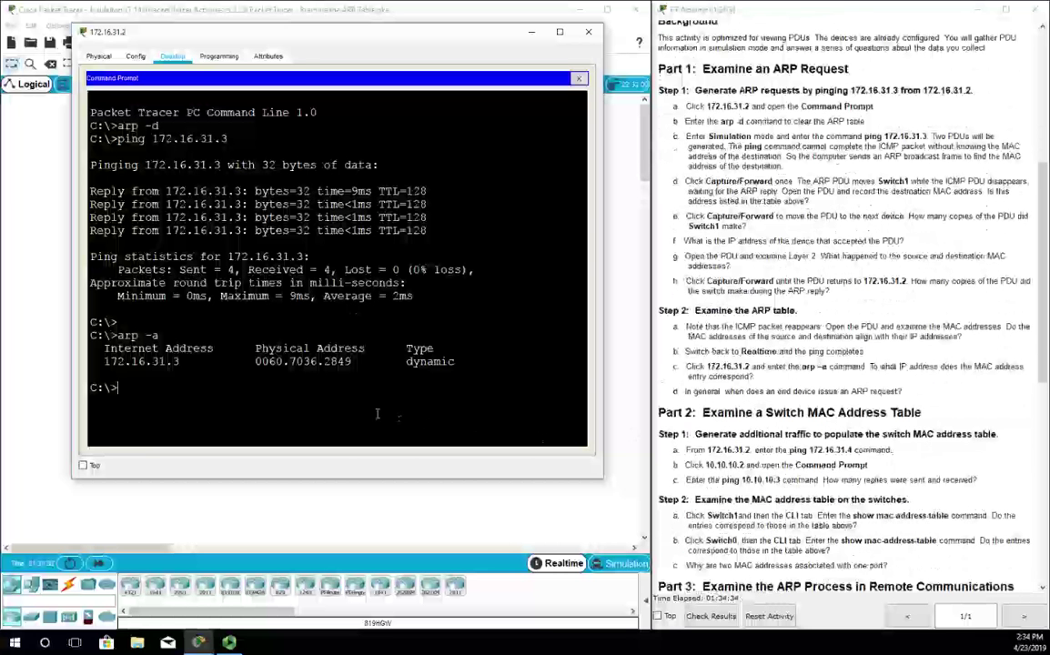
left_click(350, 401)
type("ping ")
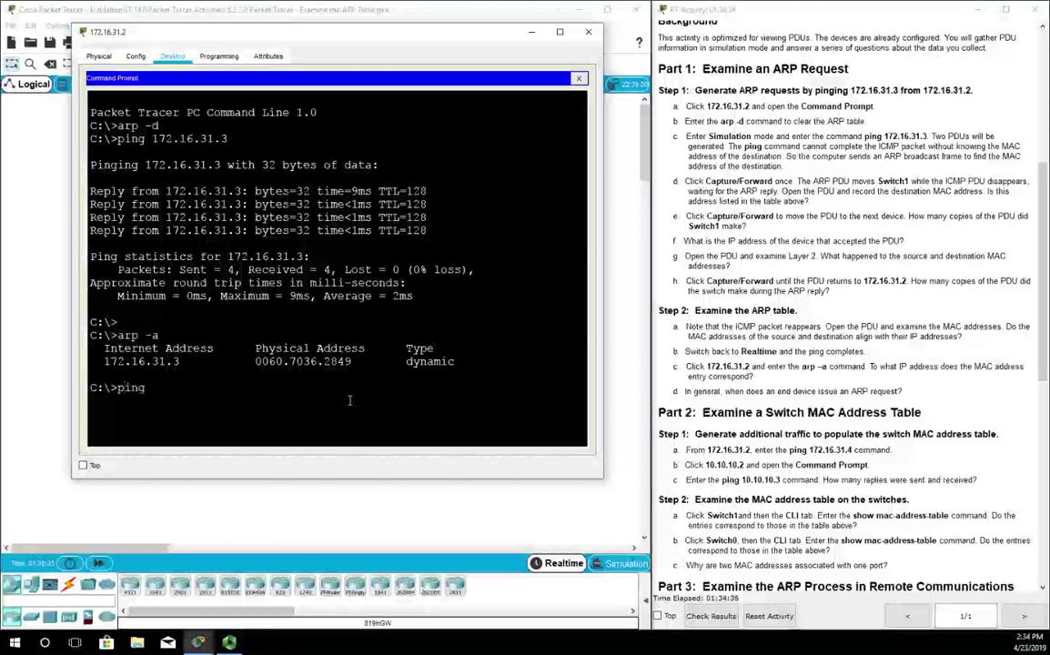
type("172.31")
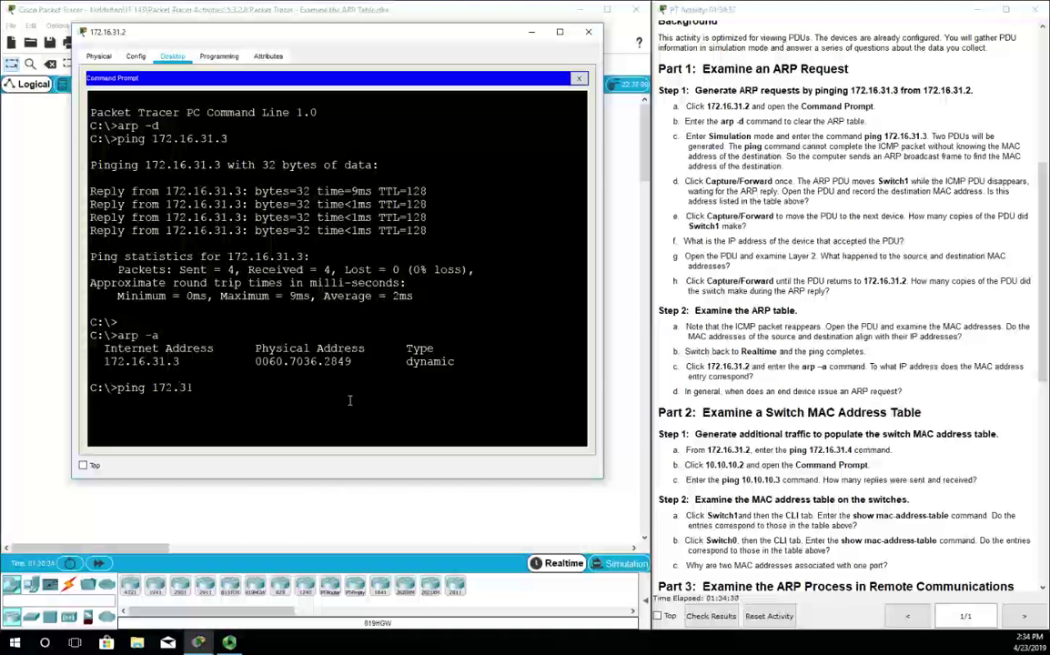
type("16.31.4")
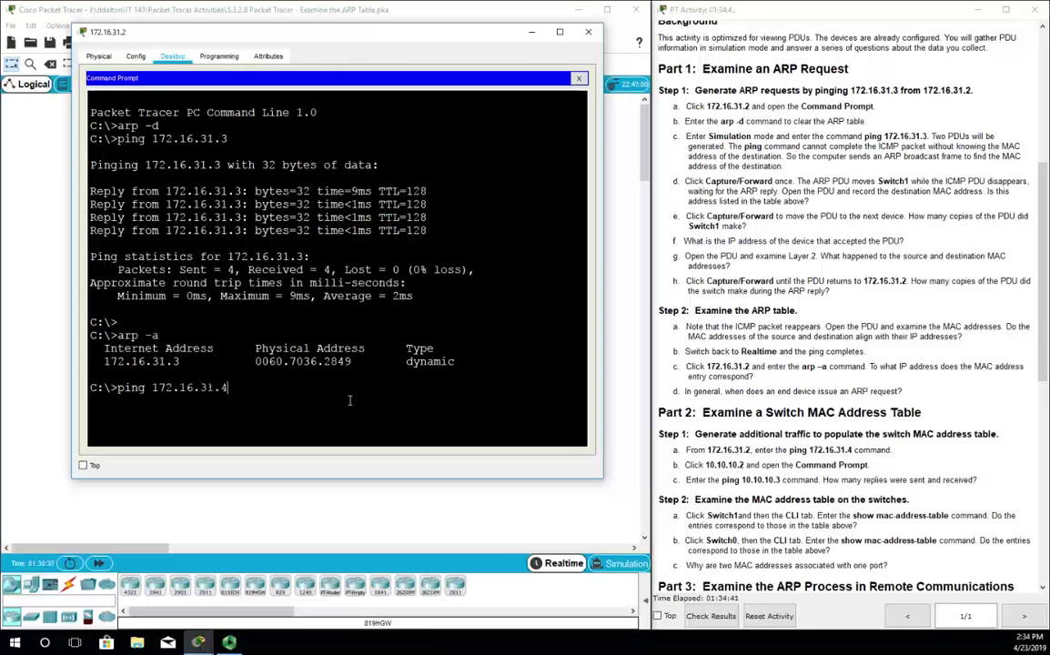
key("Return")
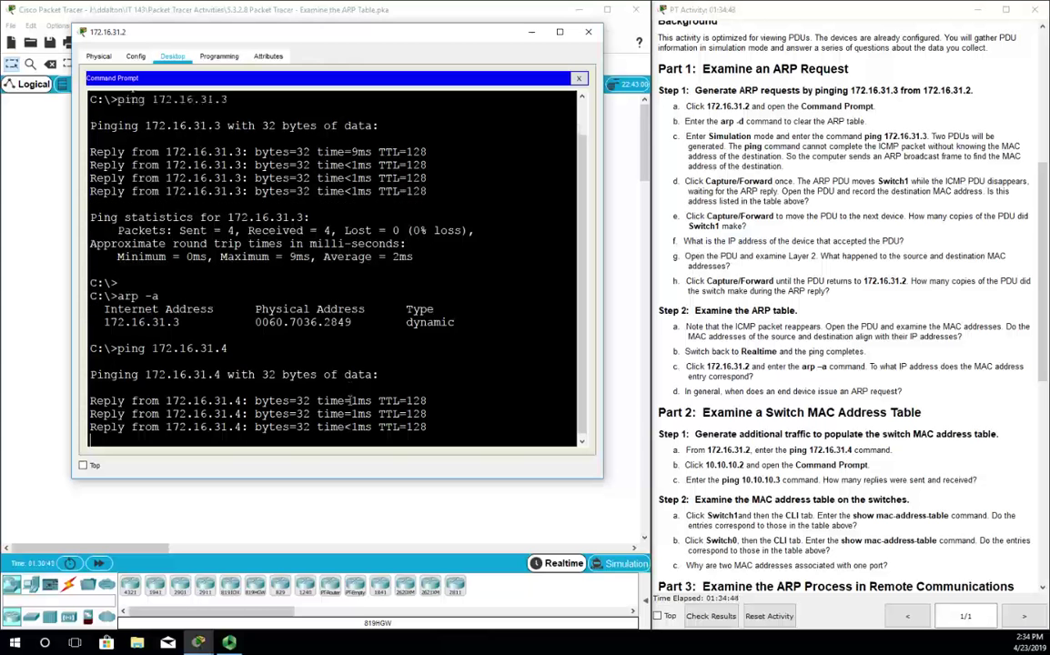
Ping 10.10.10.2 from 172.16.31.2, then put its window away.
type("ping")
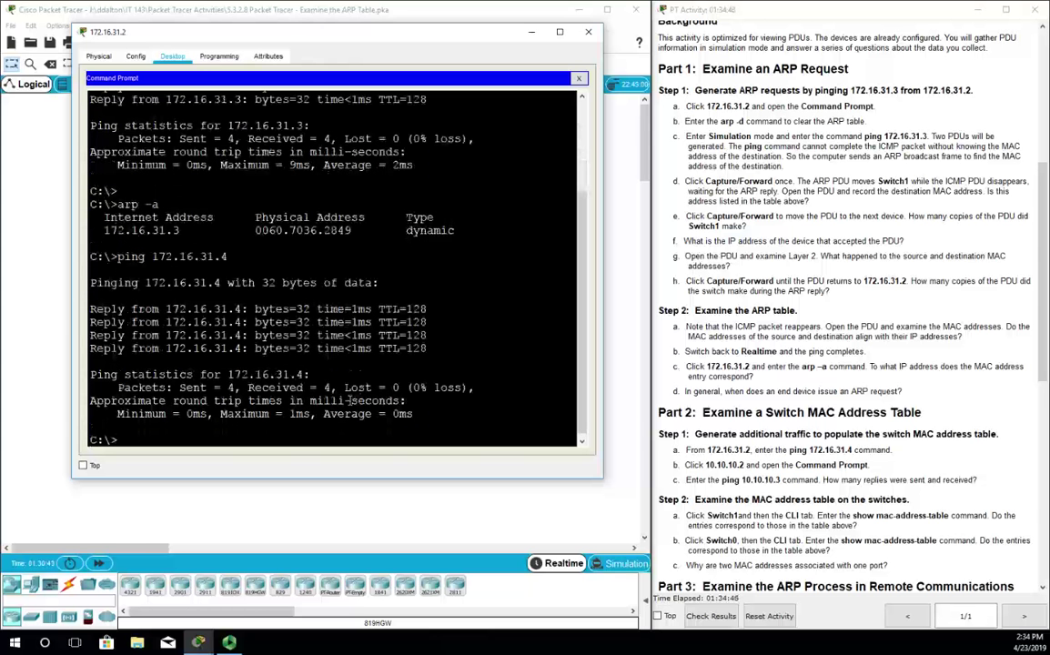
type(" 10.10.10.2")
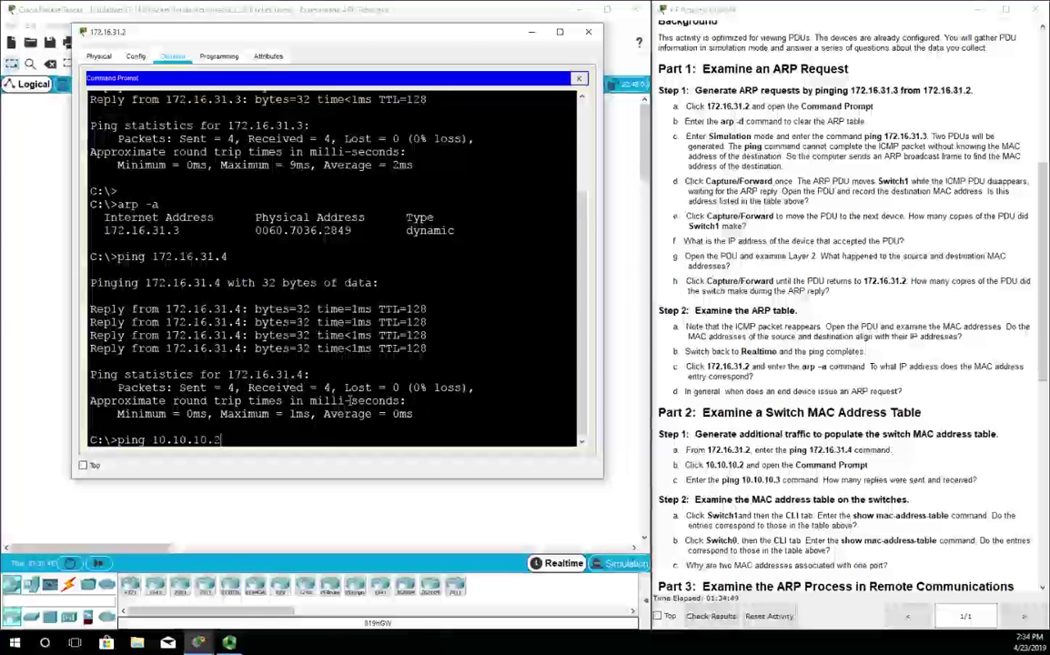
key("Return")
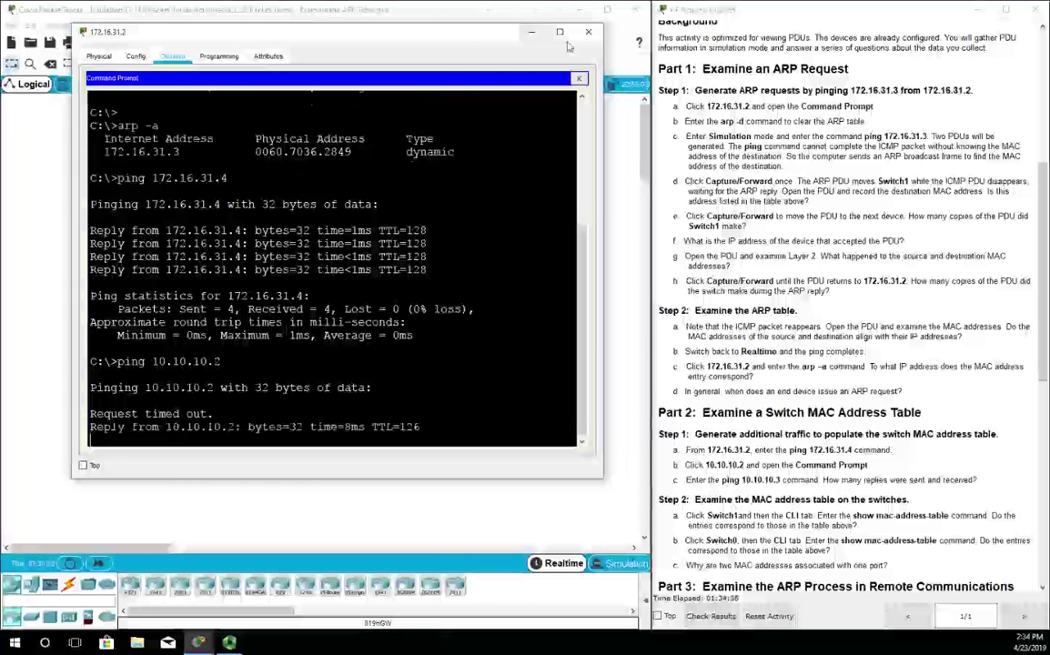
left_click(531, 32)
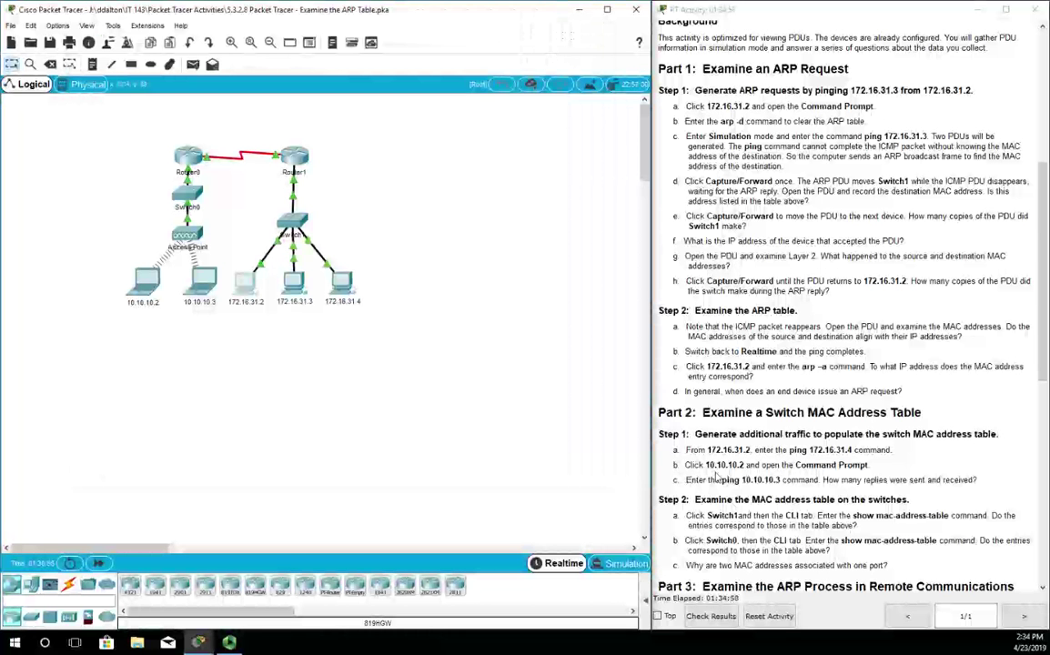
Ping 10.10.10.3 from laptop 10.10.10.2's command prompt, then close the laptop window.
left_click(683, 431)
left_click(144, 284)
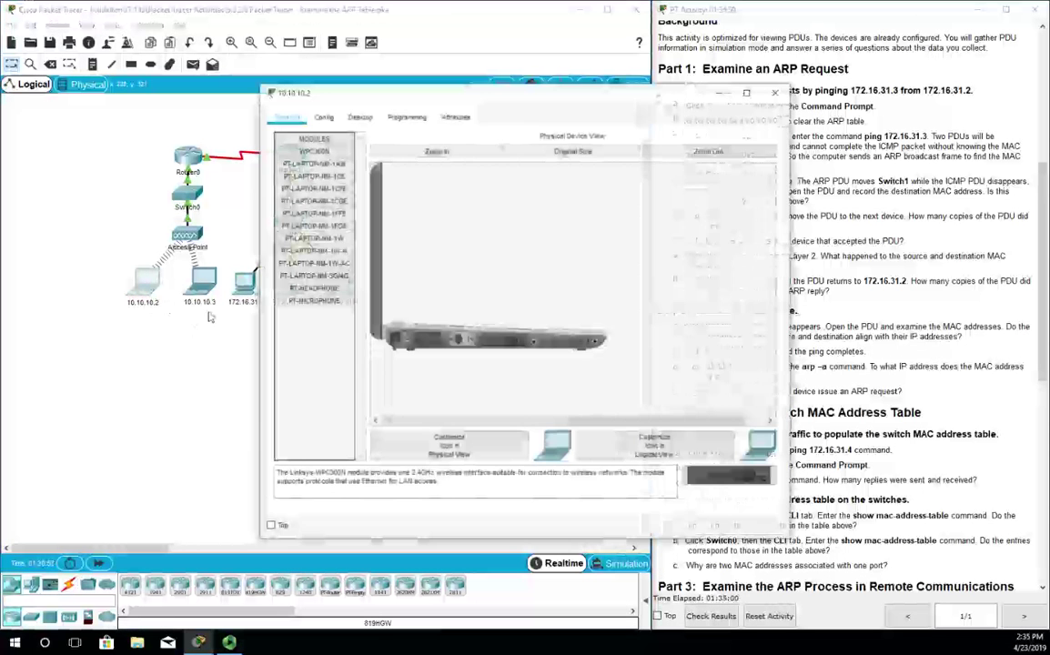
left_click(360, 117)
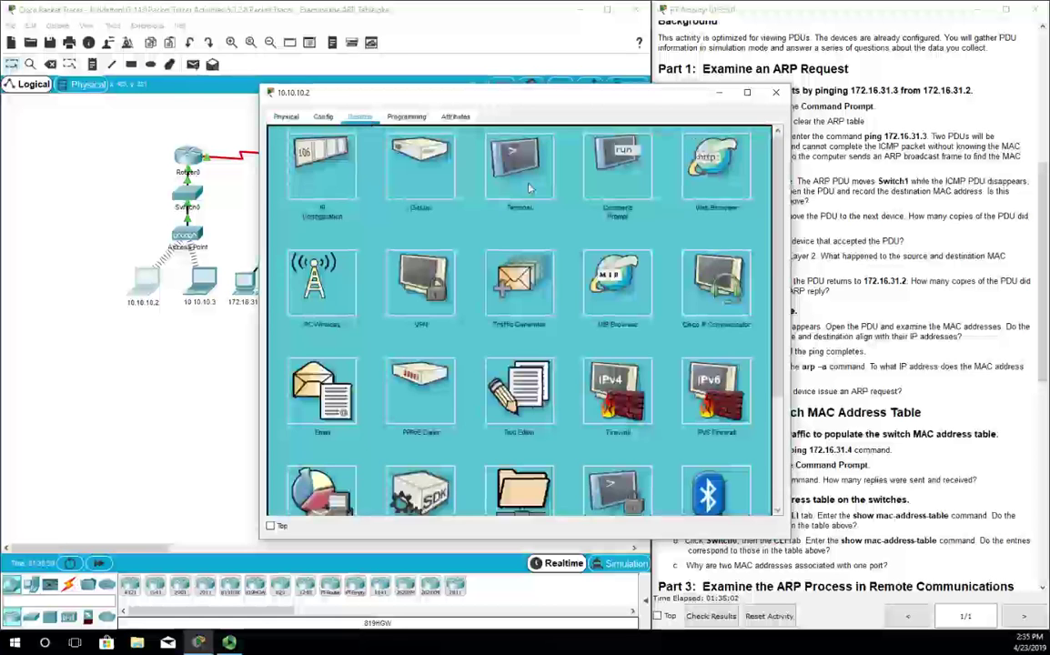
left_click(626, 186)
type("p")
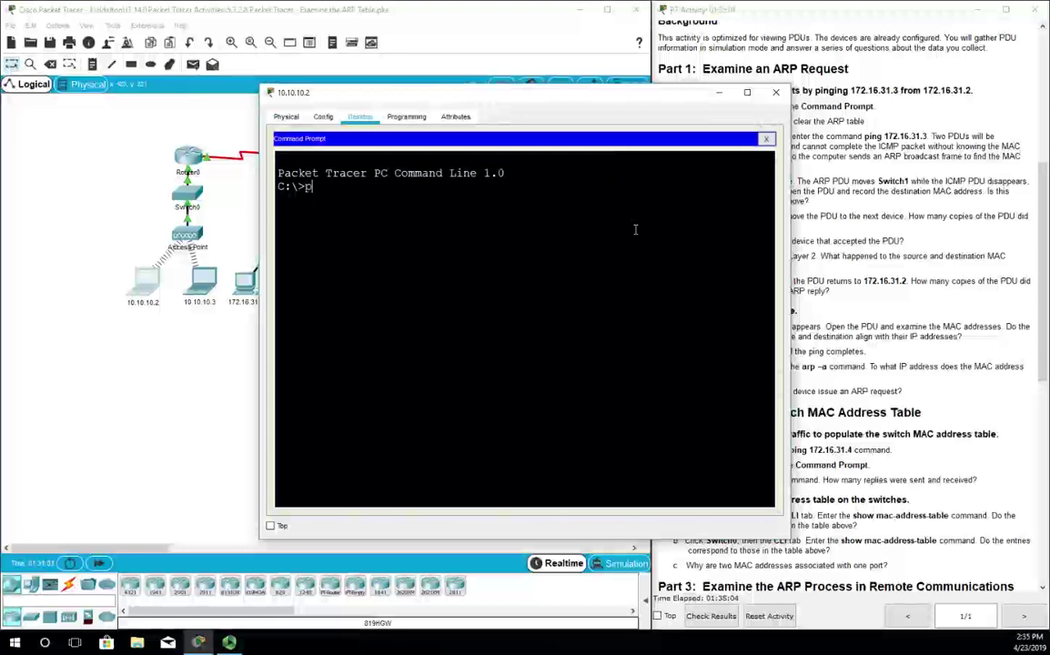
type("ing 10.10.10.3")
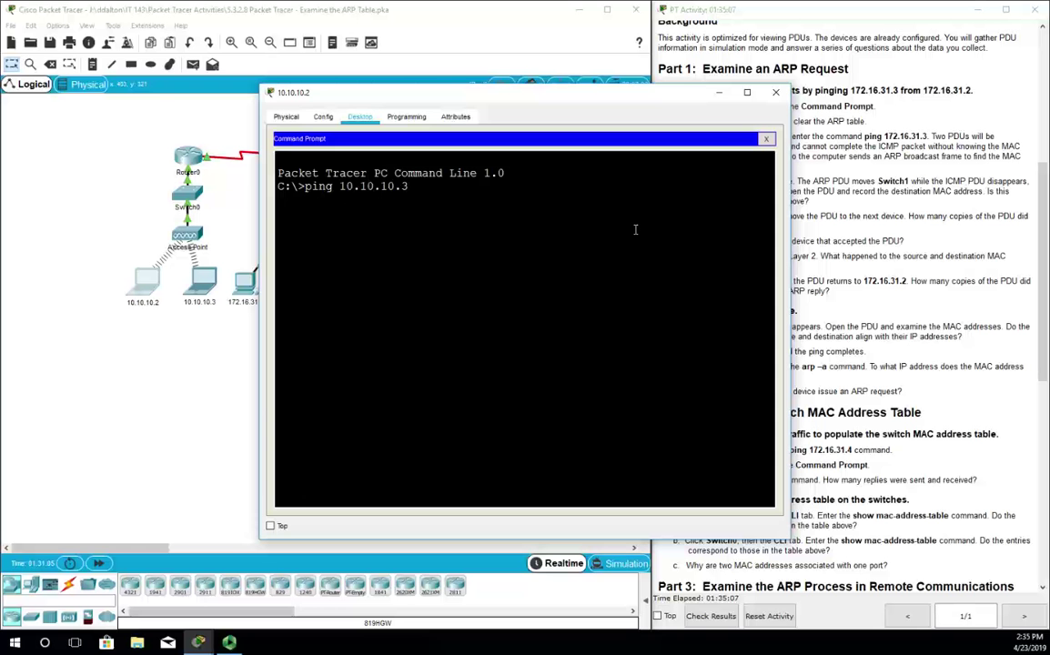
key("Return")
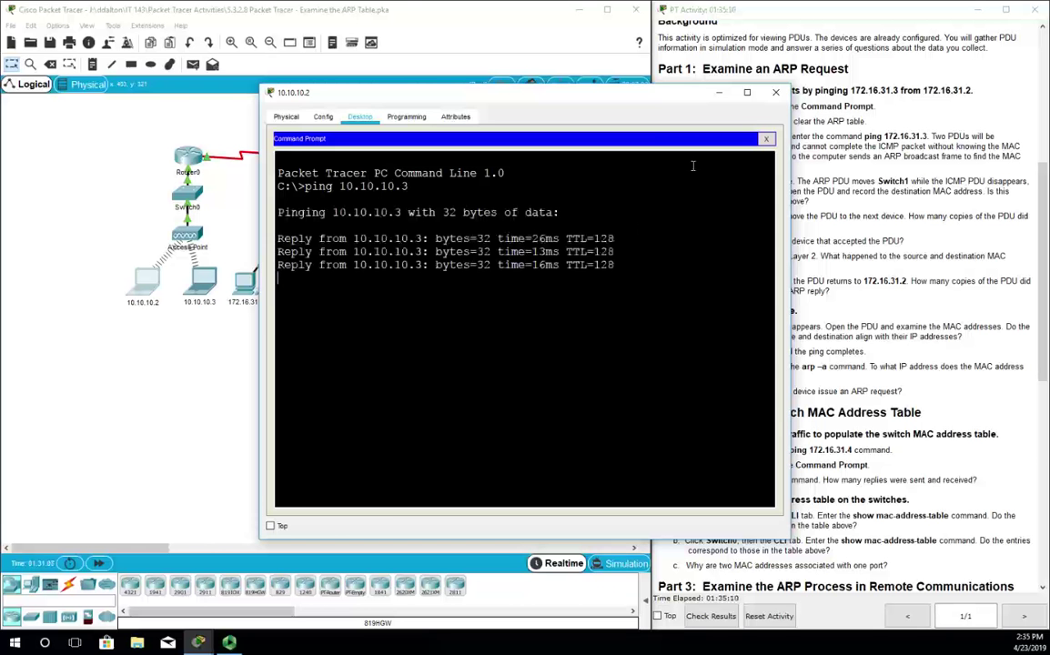
left_click(775, 93)
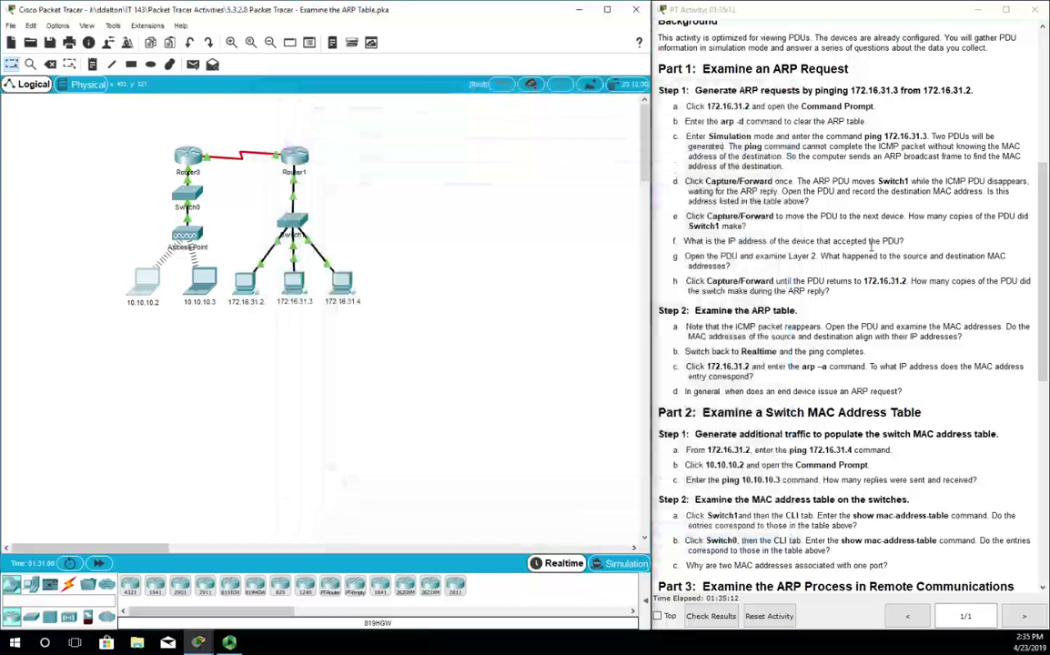
Bring up Switch1's CLI in a repositioned, widened window.
scroll(881, 370, "down", 2)
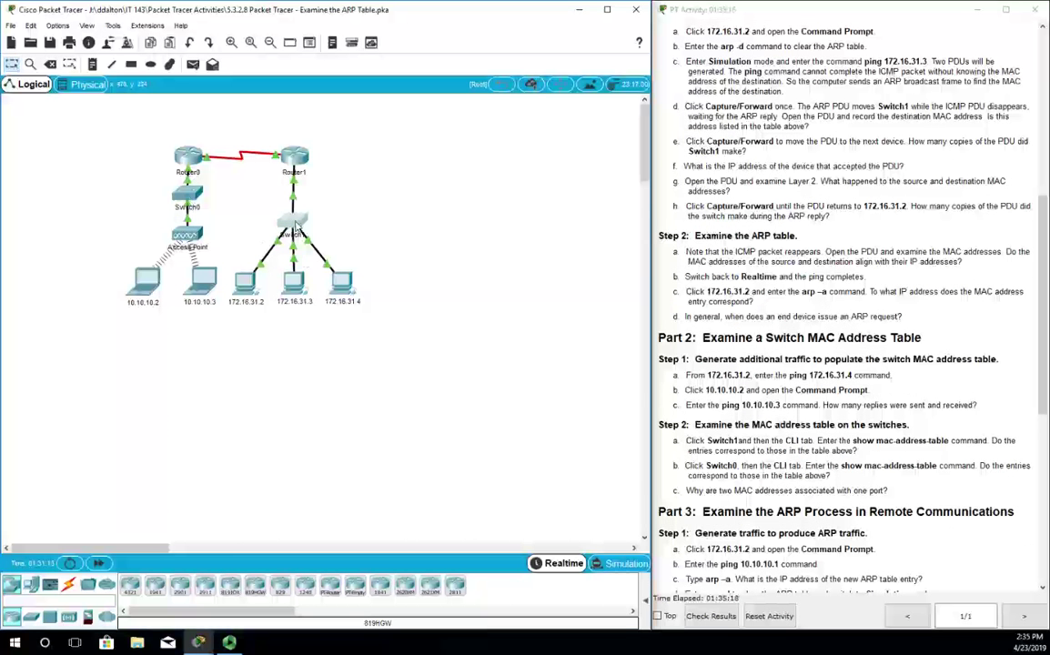
left_click(294, 225)
left_click(444, 155)
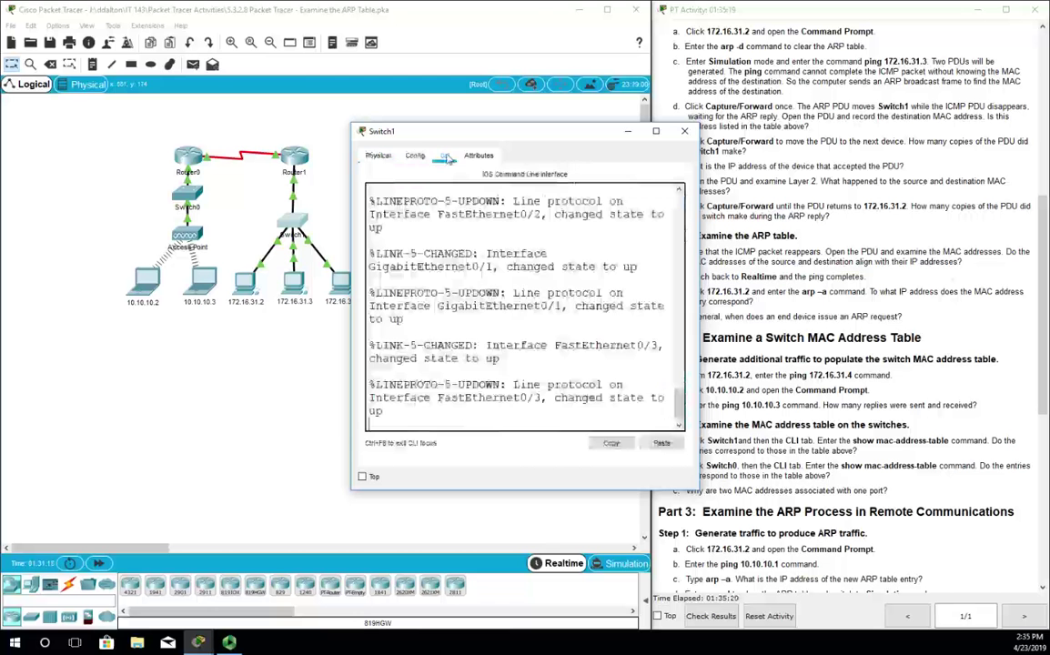
left_click_drag(503, 128, 173, 13)
left_click_drag(367, 136, 699, 154)
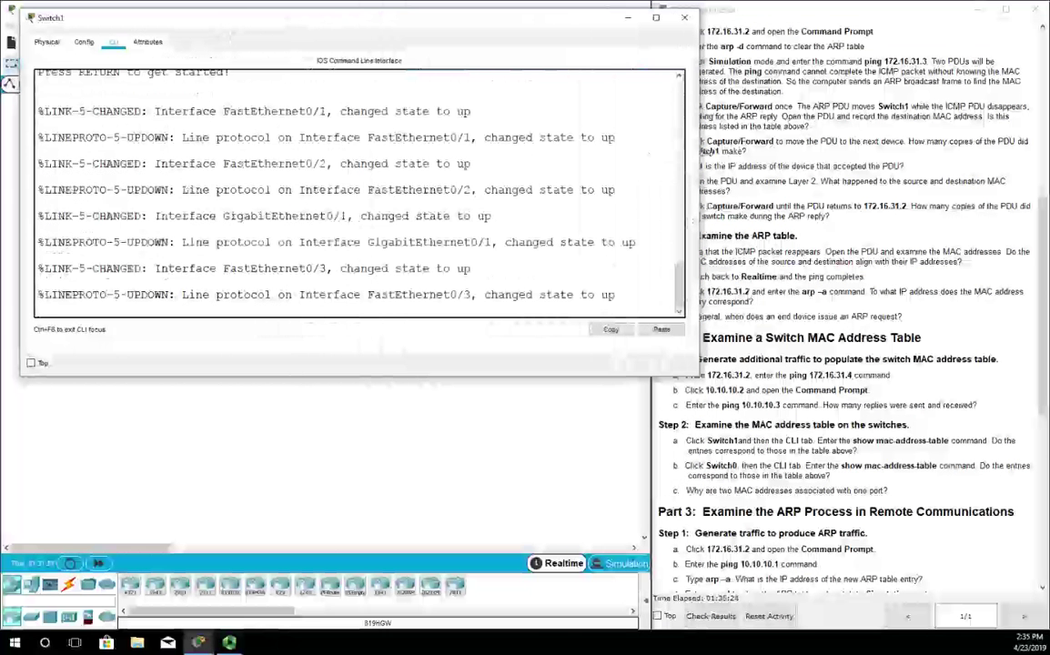
Enter enable and run sh mac-address-table, showing four dynamic entries on Fa0/3, Fa0/1, Fa0/2, Gig0/1.
key("Return")
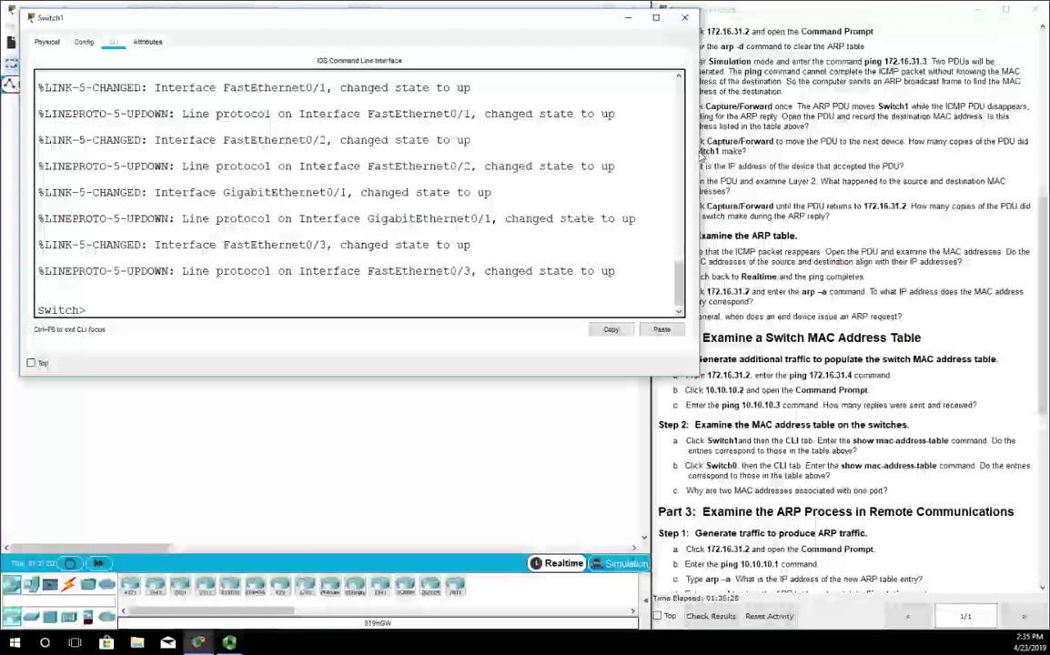
type("en")
key("Return")
type("config")
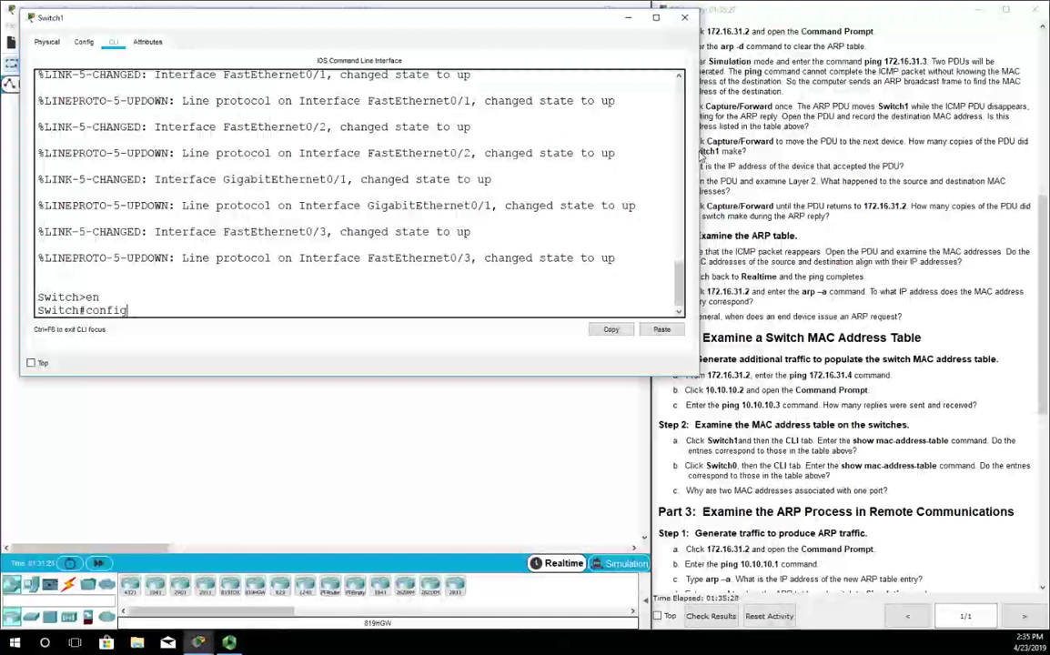
key("BackSpace")
key("BackSpace")
key("BackSpace")
key("BackSpace")
key("BackSpace")
key("BackSpace")
type("sh ")
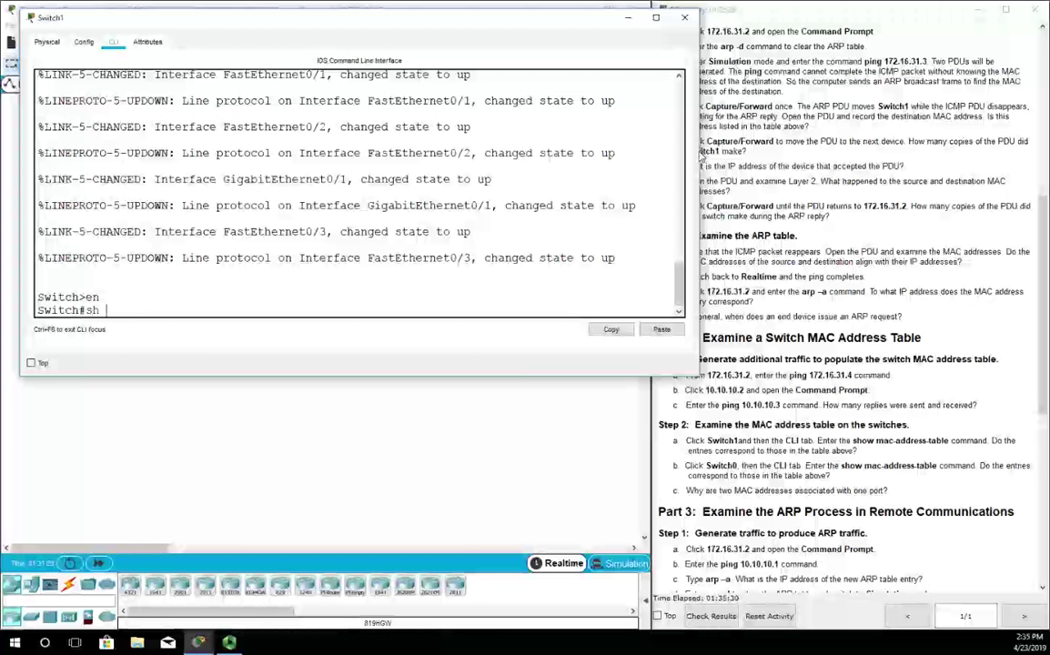
type("mac-a")
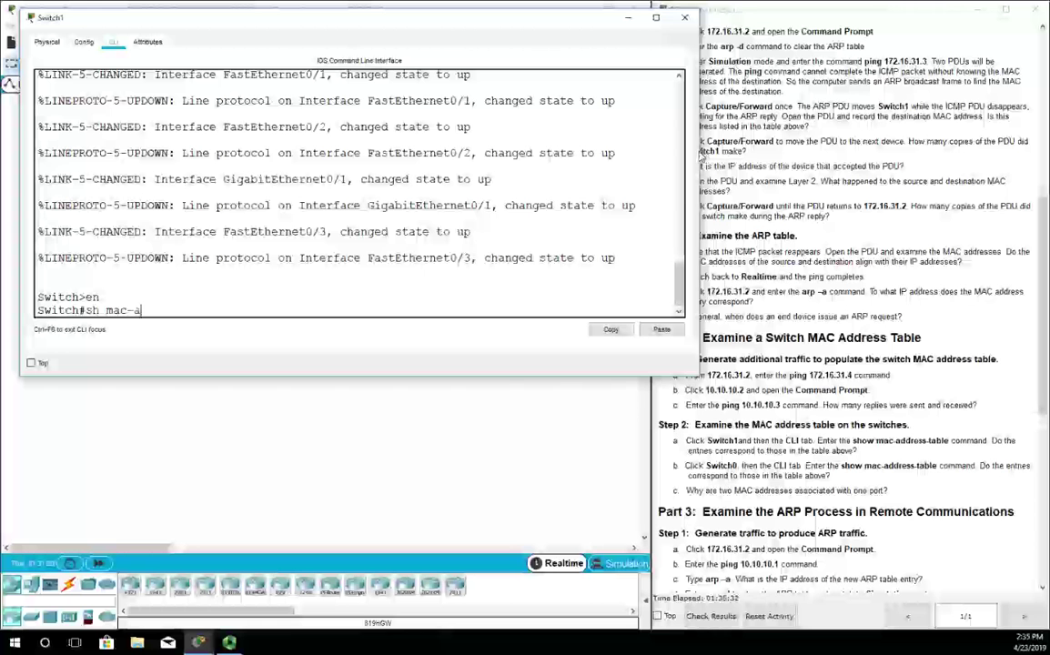
type("ddress-table")
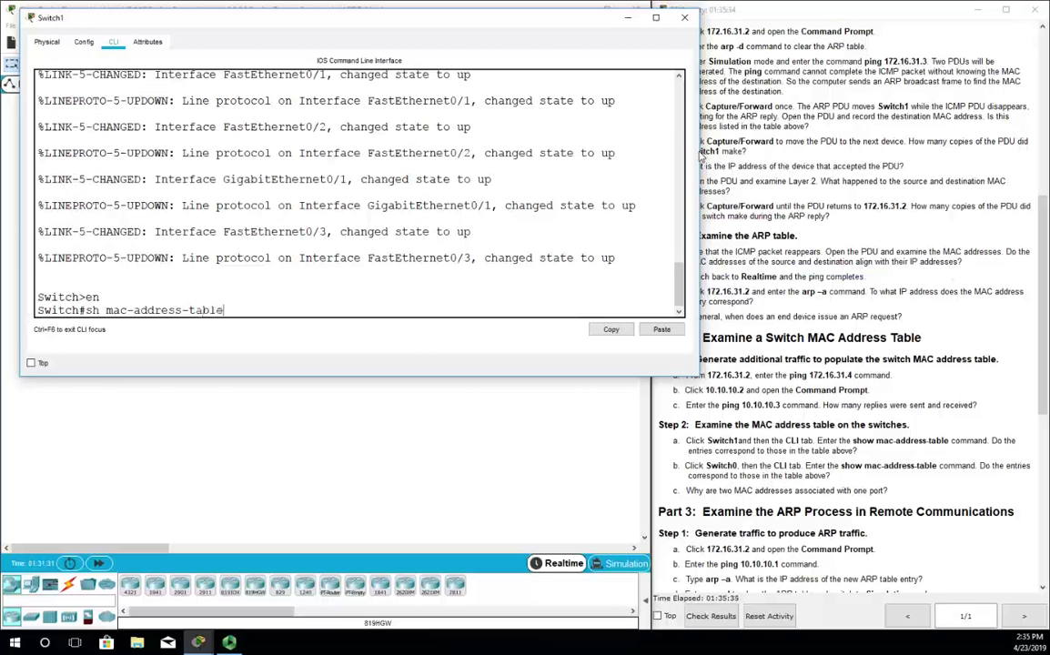
key("Return")
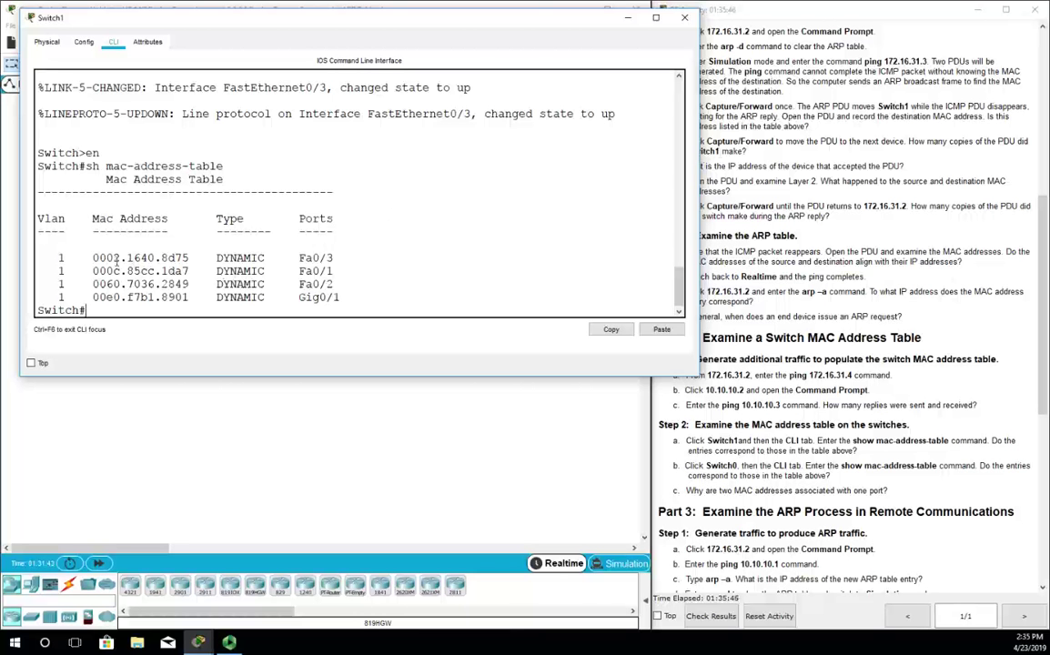
left_click_drag(60, 258, 335, 260)
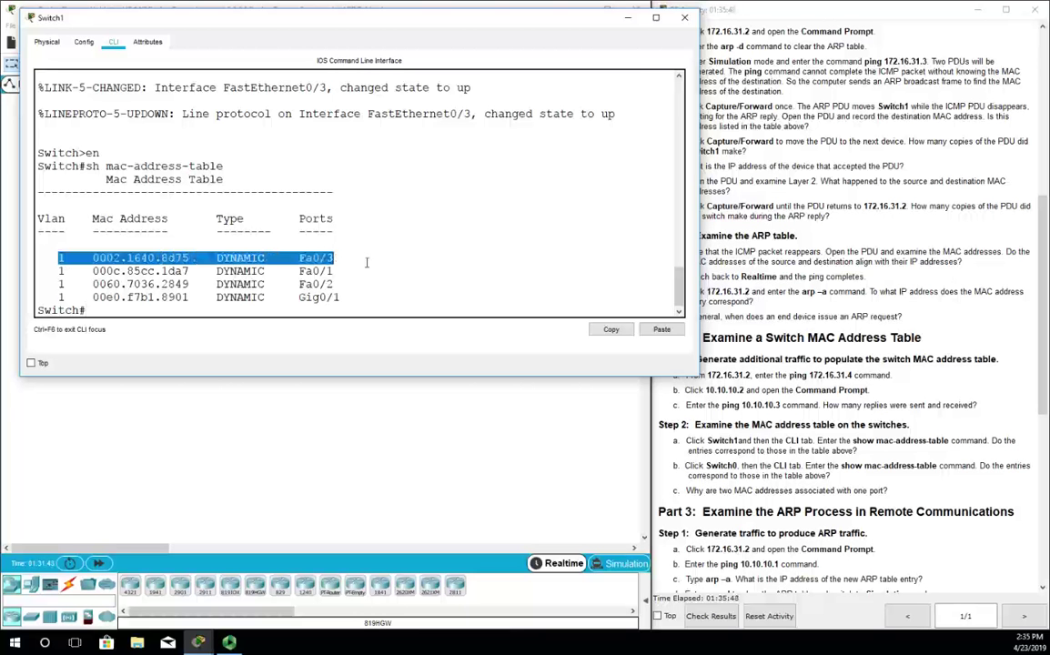
left_click_drag(59, 272, 361, 272)
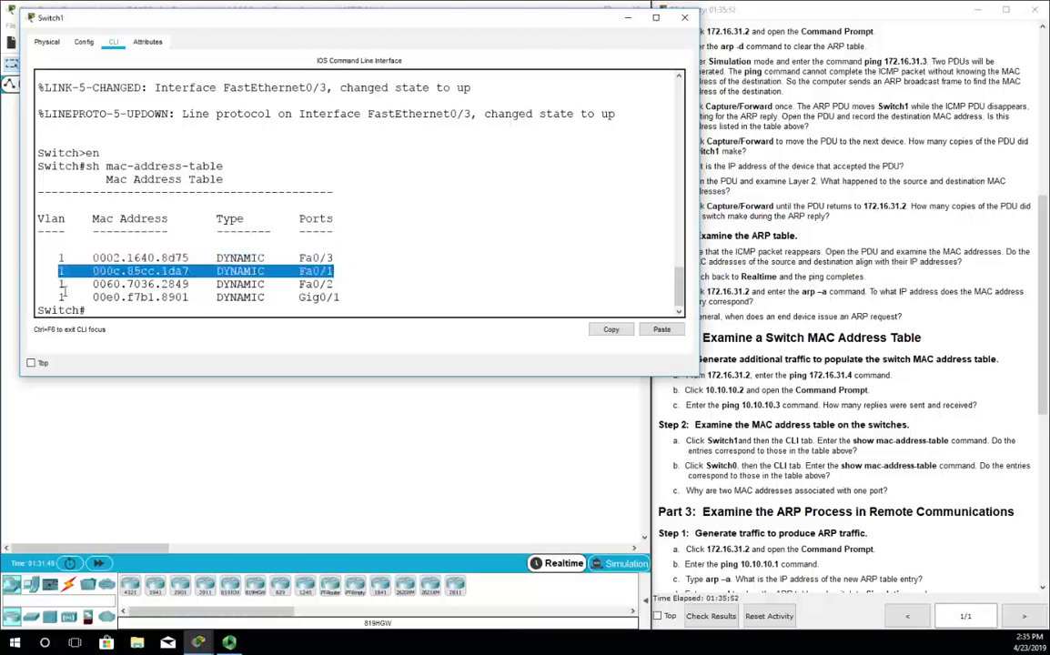
left_click_drag(59, 284, 320, 284)
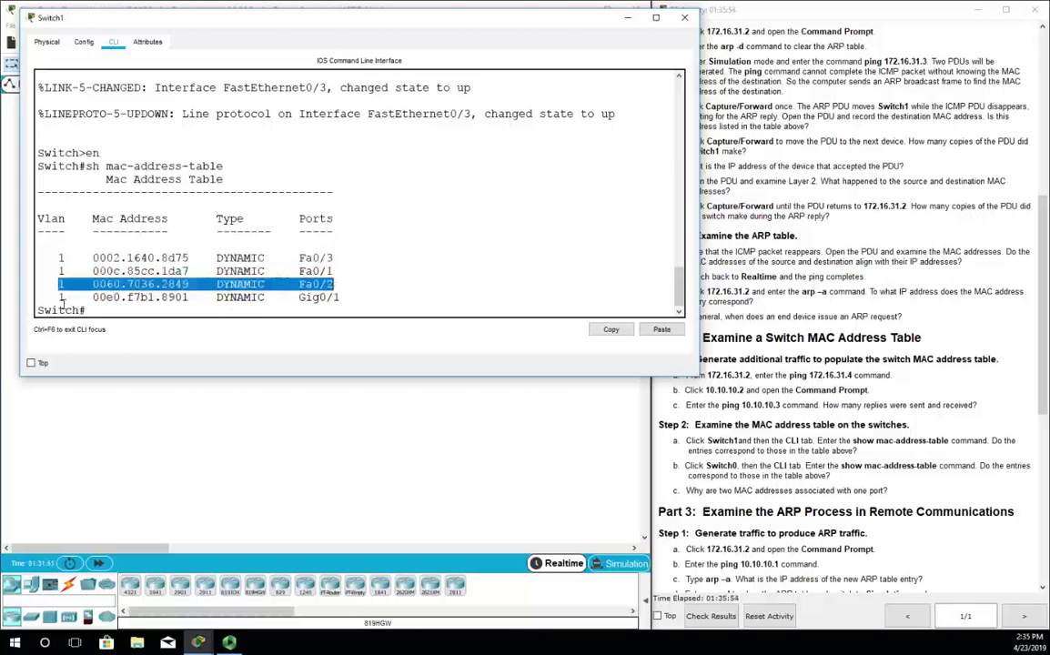
left_click_drag(58, 298, 446, 304)
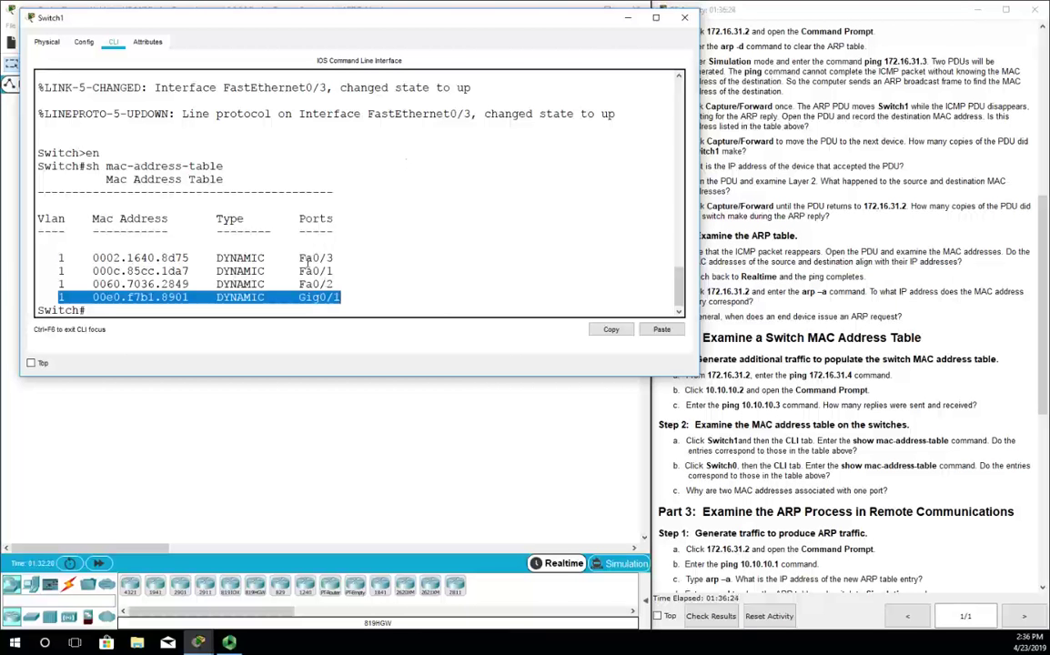
left_click_drag(298, 257, 334, 258)
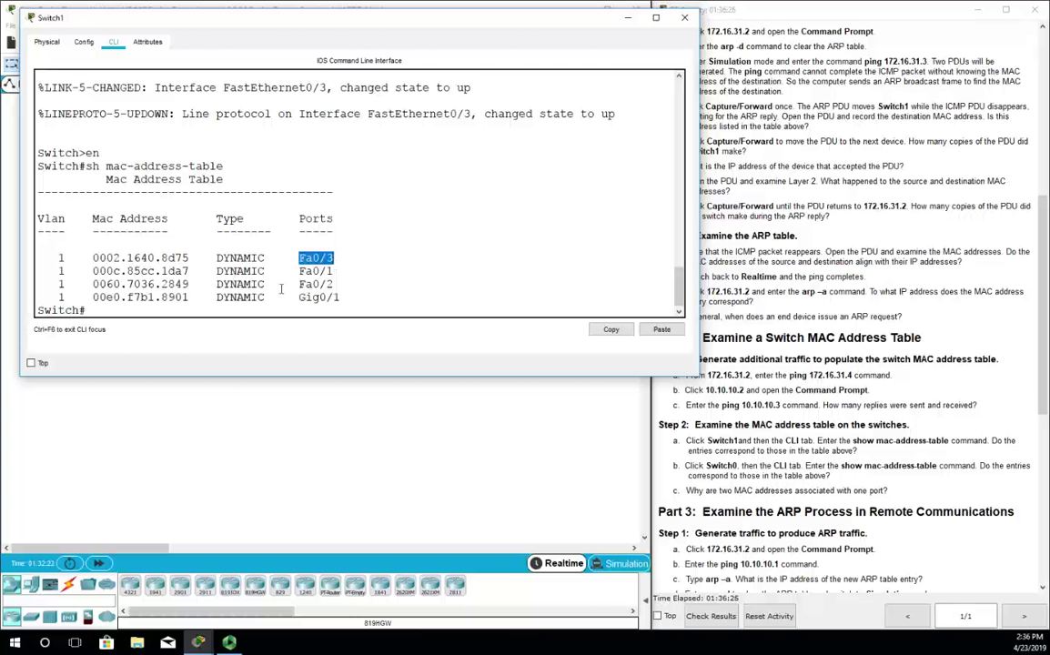
Close Switch1's window, scroll the ARP instructions down to Part 3, and inspect the PCs' info boxes.
left_click(627, 17)
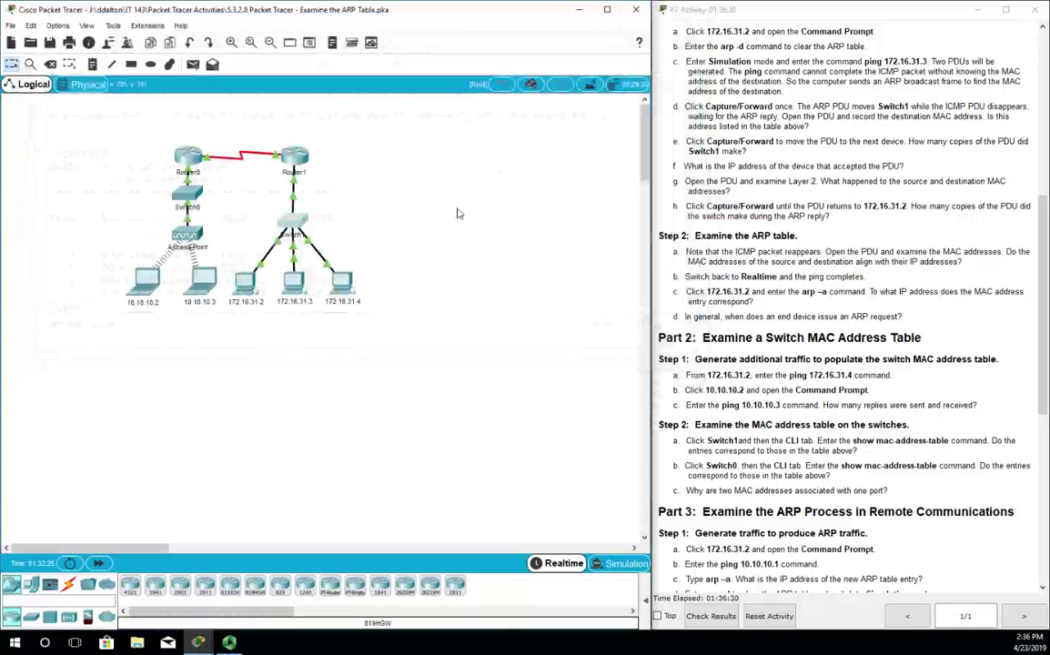
scroll(756, 344, "down", 5)
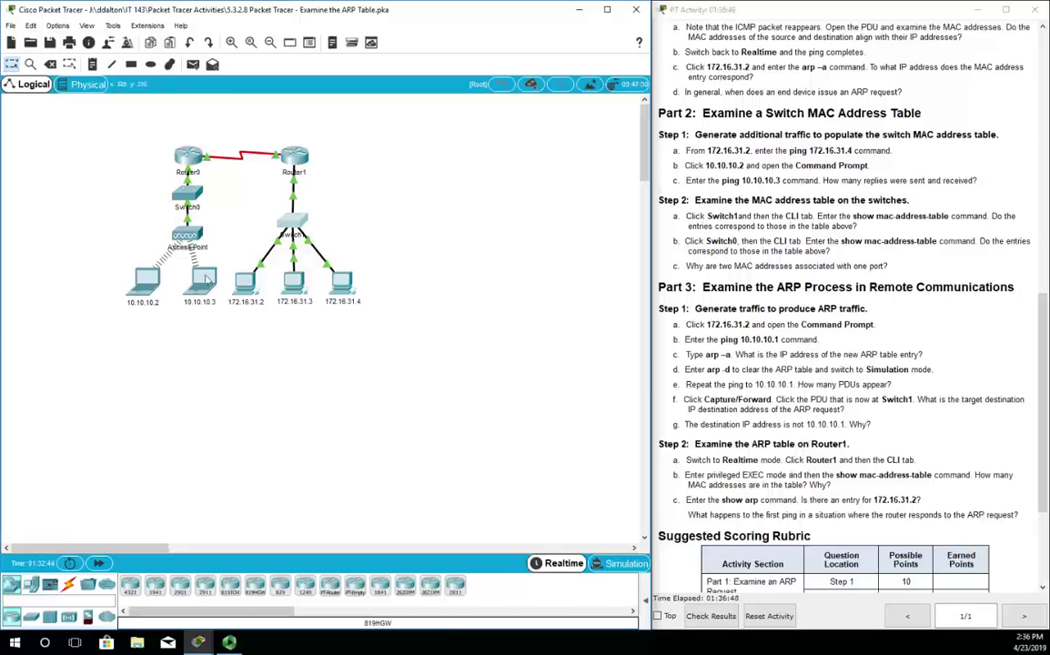
mouse_move(250, 290)
mouse_move(194, 303)
left_click_drag(664, 288, 921, 500)
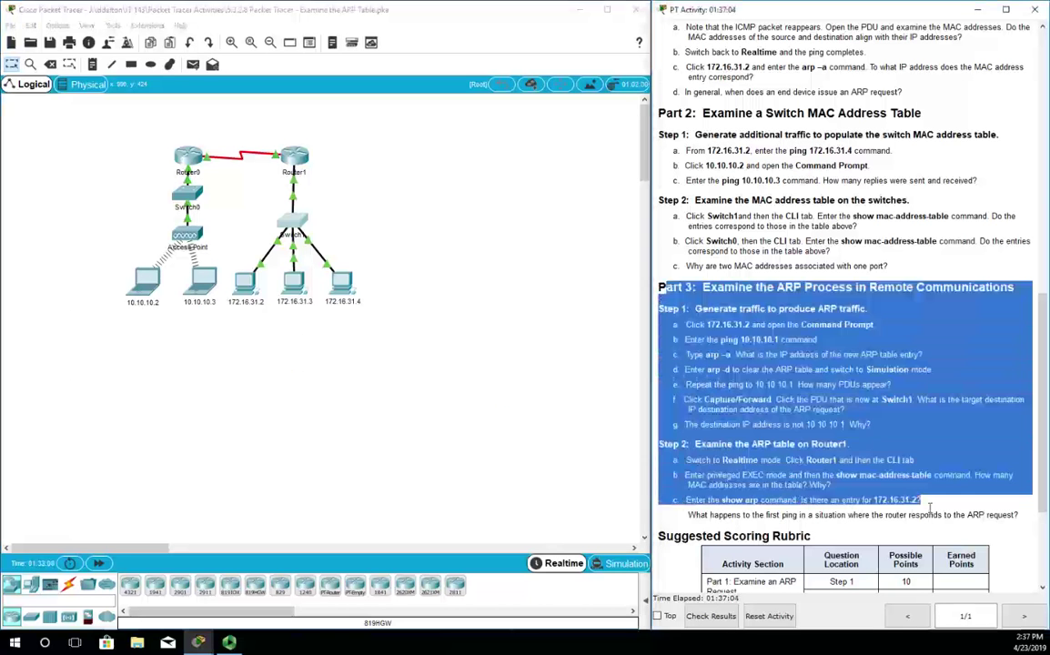
left_click(464, 337)
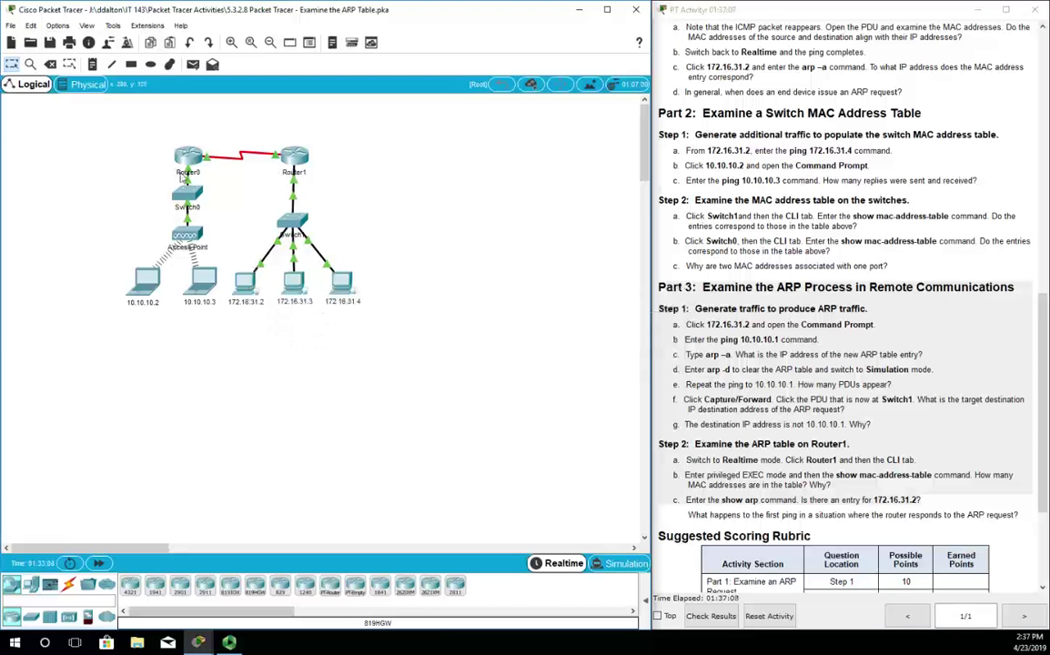
mouse_move(186, 178)
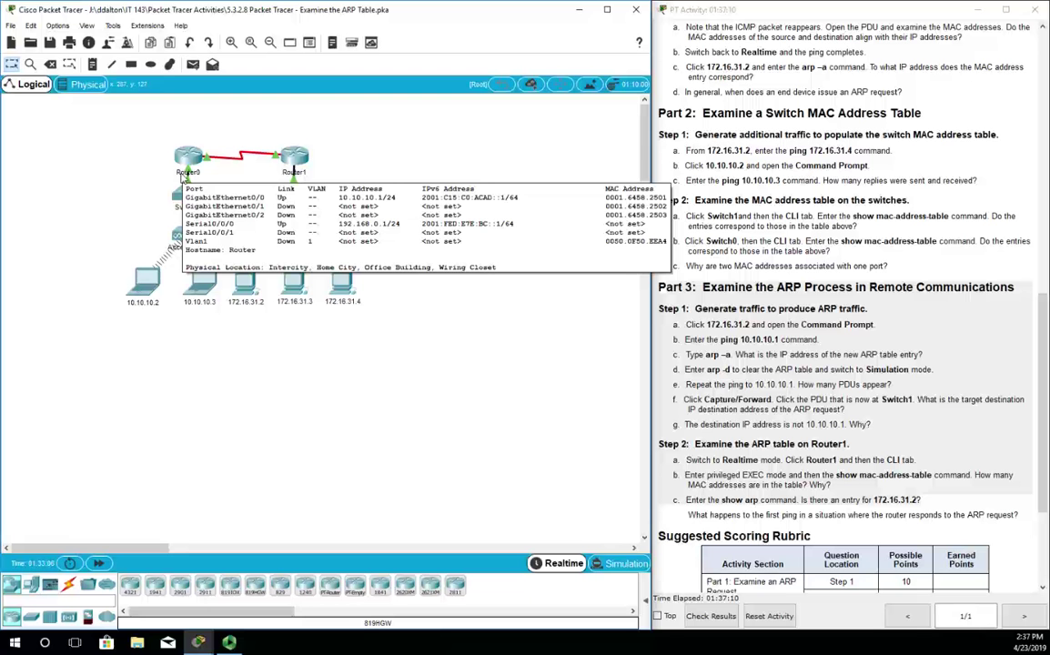